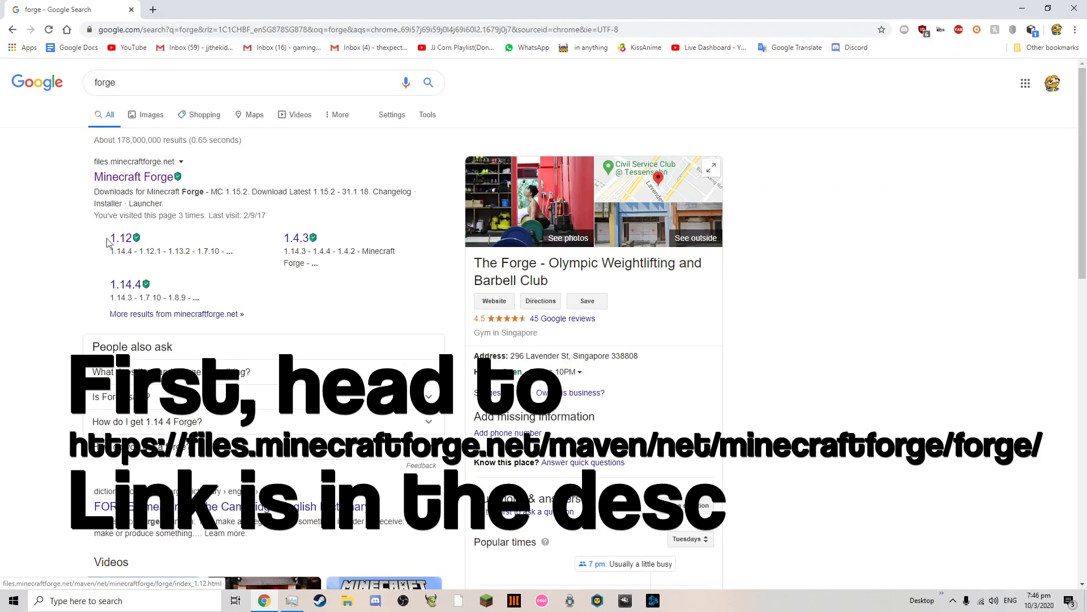
# Step: Open the Minecraft Forge downloads site from the search results
pyautogui.moveTo(88, 173); pyautogui.dragTo(351, 287)
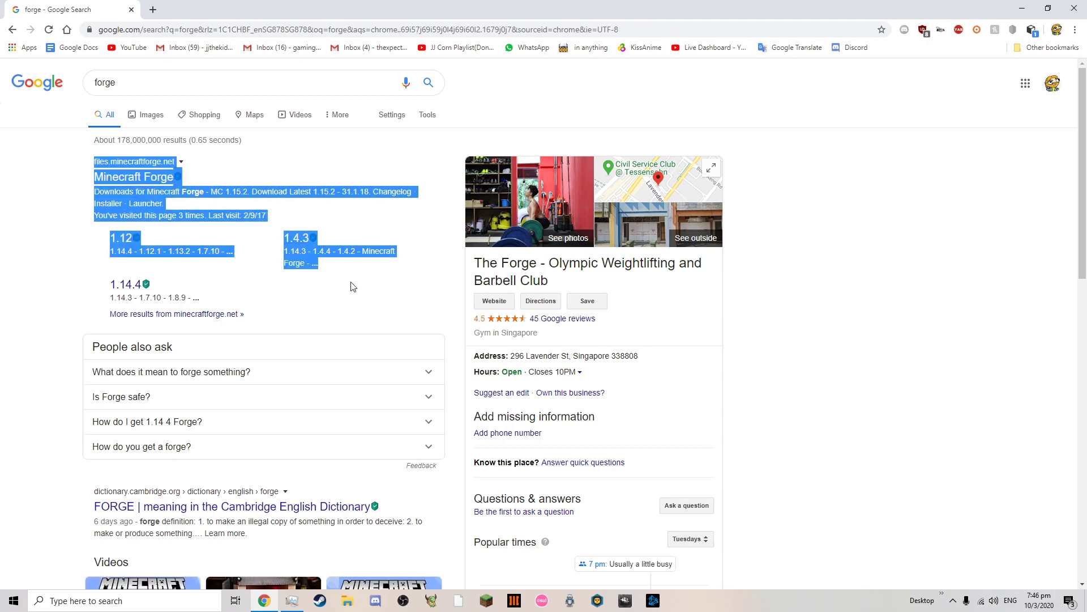
pyautogui.click(143, 178)
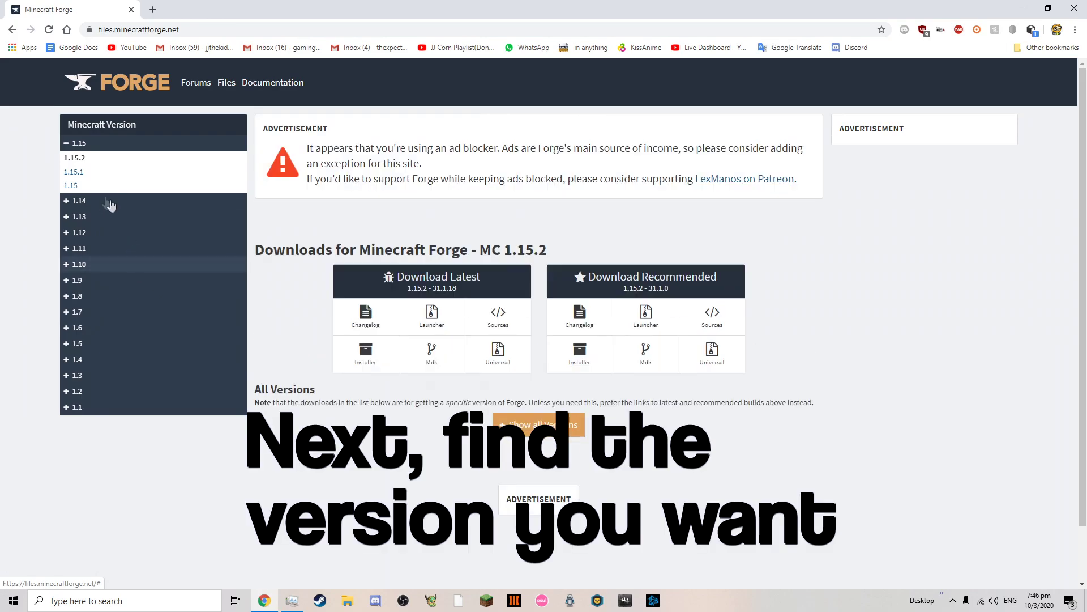
# Step: Browse the Forge download pages for Minecraft 1.12.2 and 1.7.10
pyautogui.click(165, 242)
pyautogui.click(85, 247)
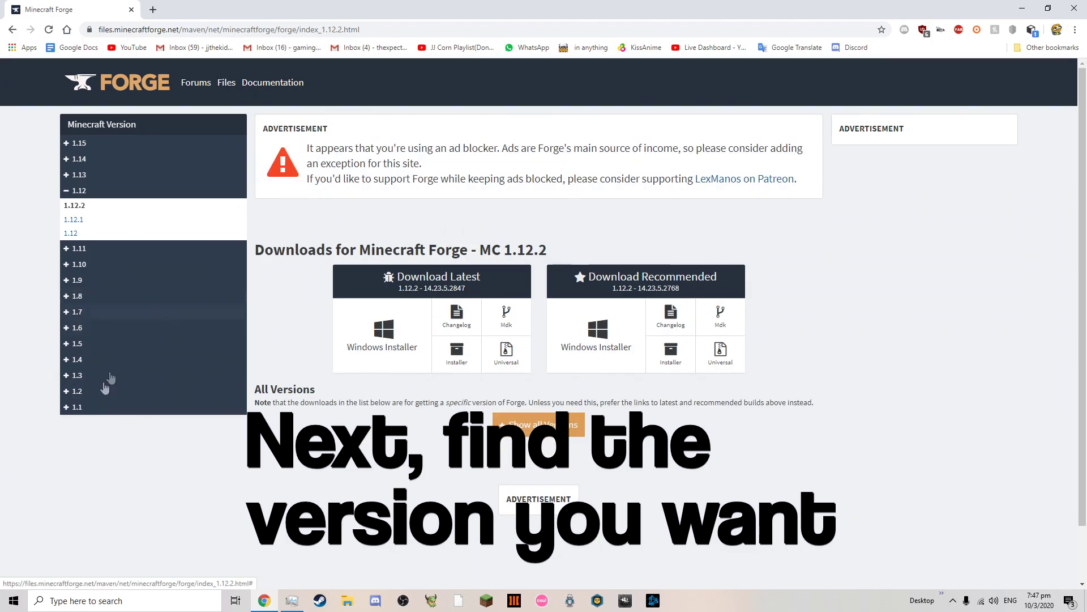
pyautogui.click(113, 312)
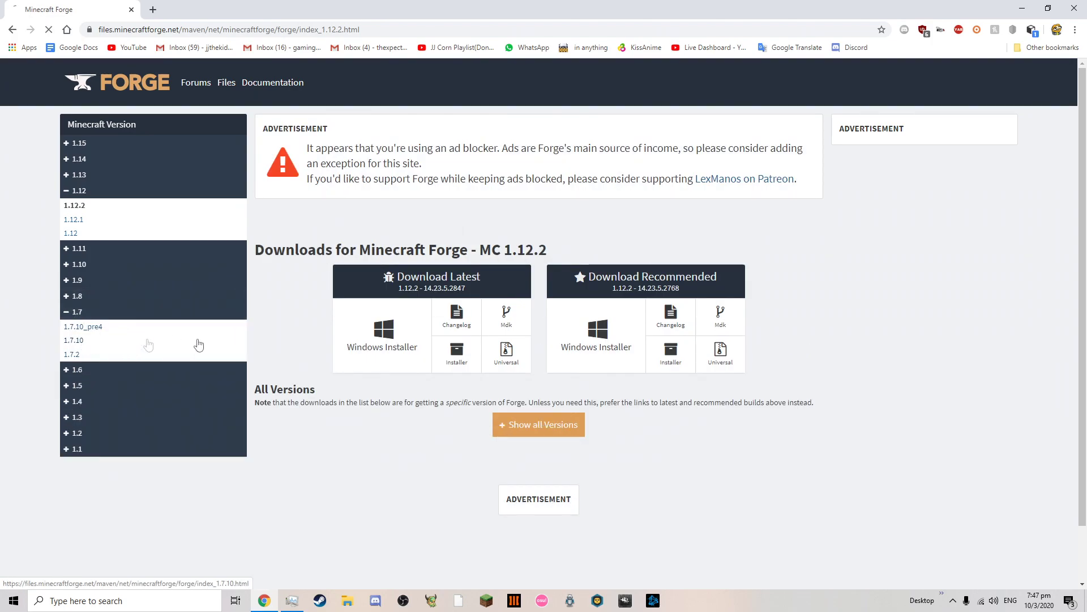
pyautogui.click(103, 357)
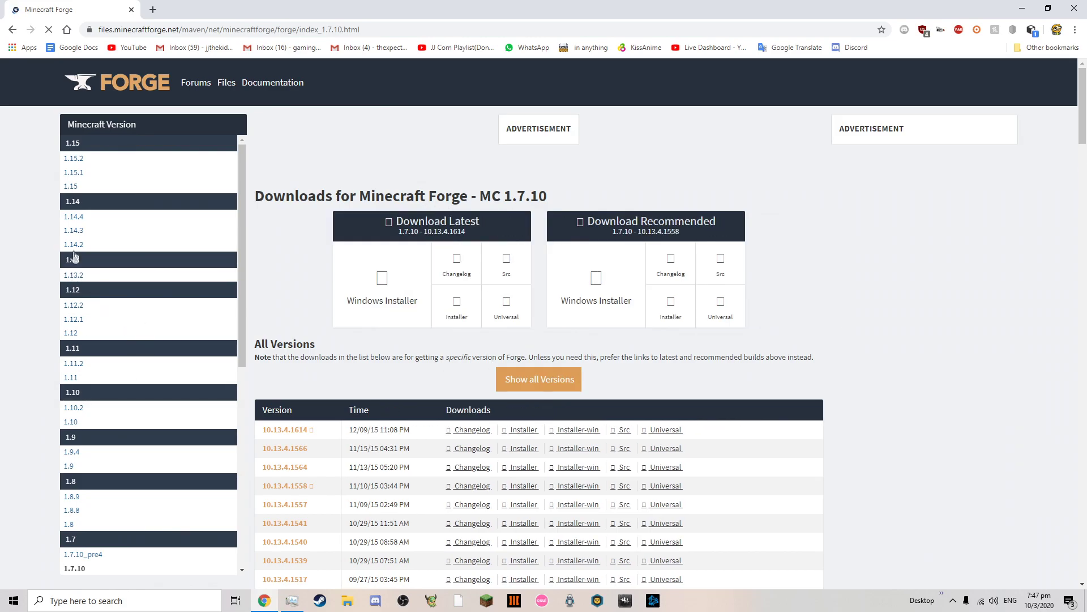
# Step: Download the latest Forge Windows installer for Minecraft 1.12.2, skipping the advertisement page
pyautogui.click(78, 191)
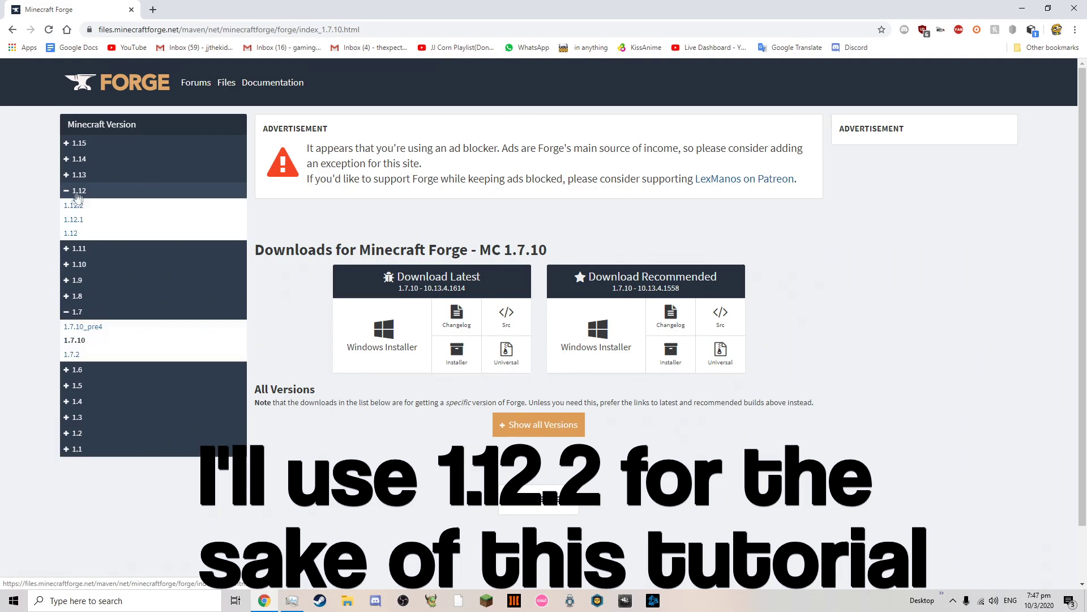
pyautogui.click(77, 206)
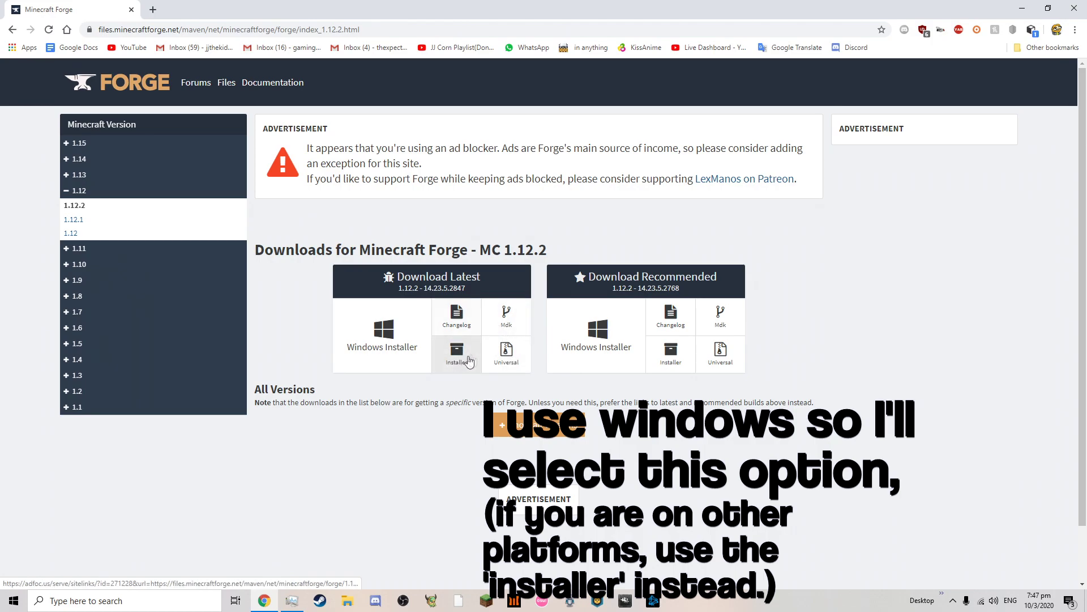
pyautogui.click(398, 347)
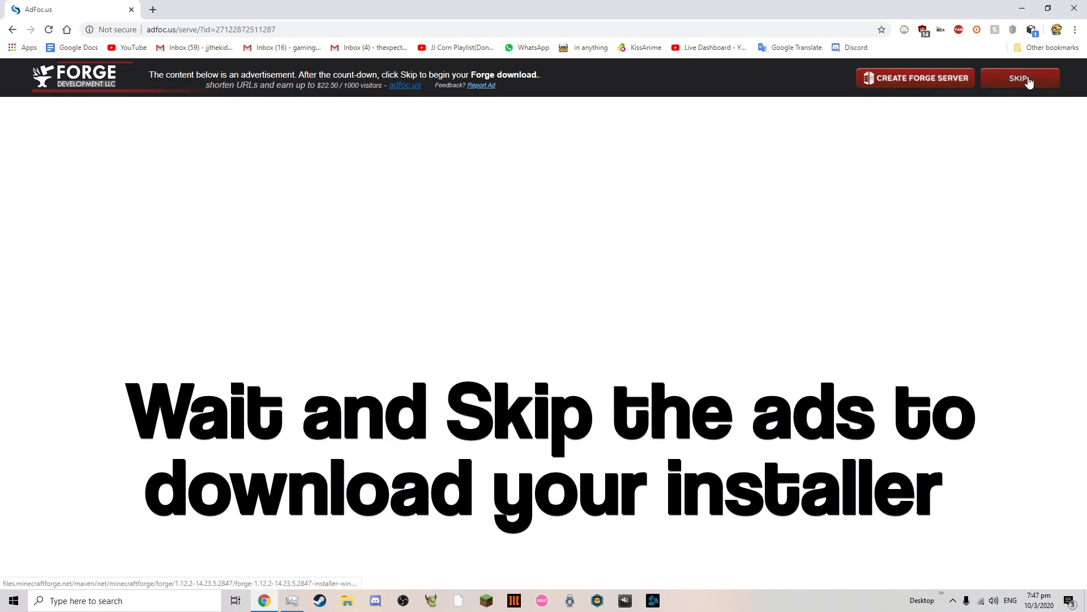
pyautogui.click(1009, 81)
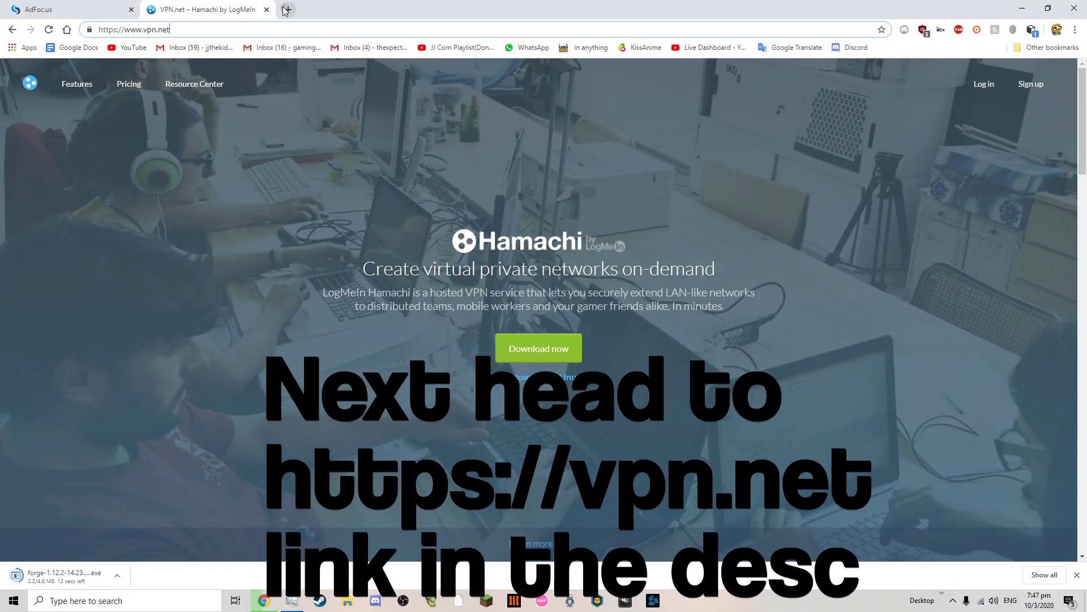
# Step: Search the web for Hamachi in a new tab, highlight the VPN.net result, and close that tab
pyautogui.click(287, 9)
pyautogui.write('Hamchi')
pyautogui.press('Return')
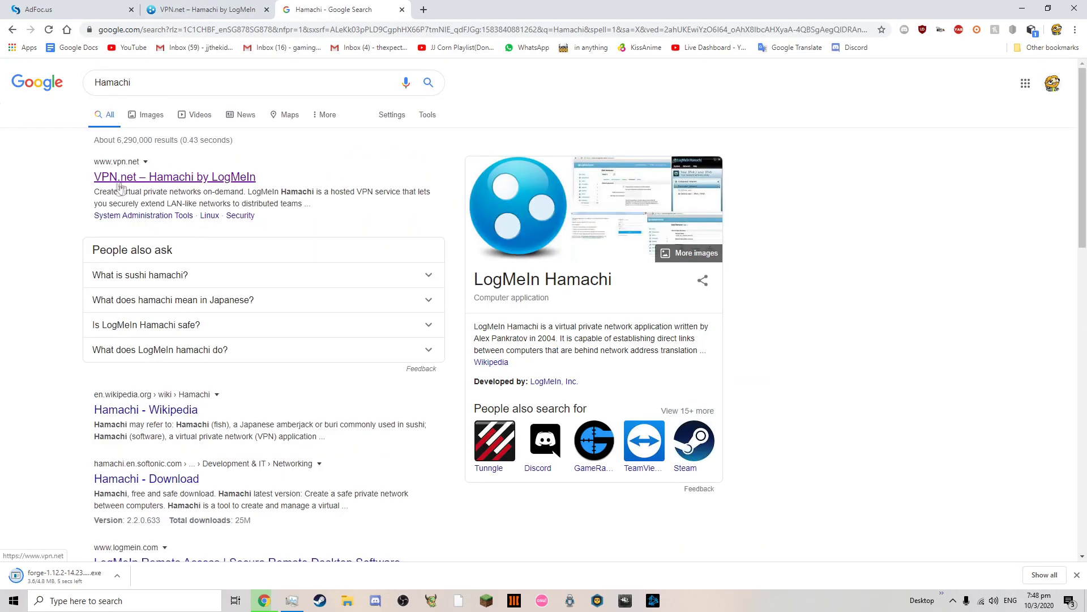
pyautogui.moveTo(92, 176); pyautogui.dragTo(283, 178)
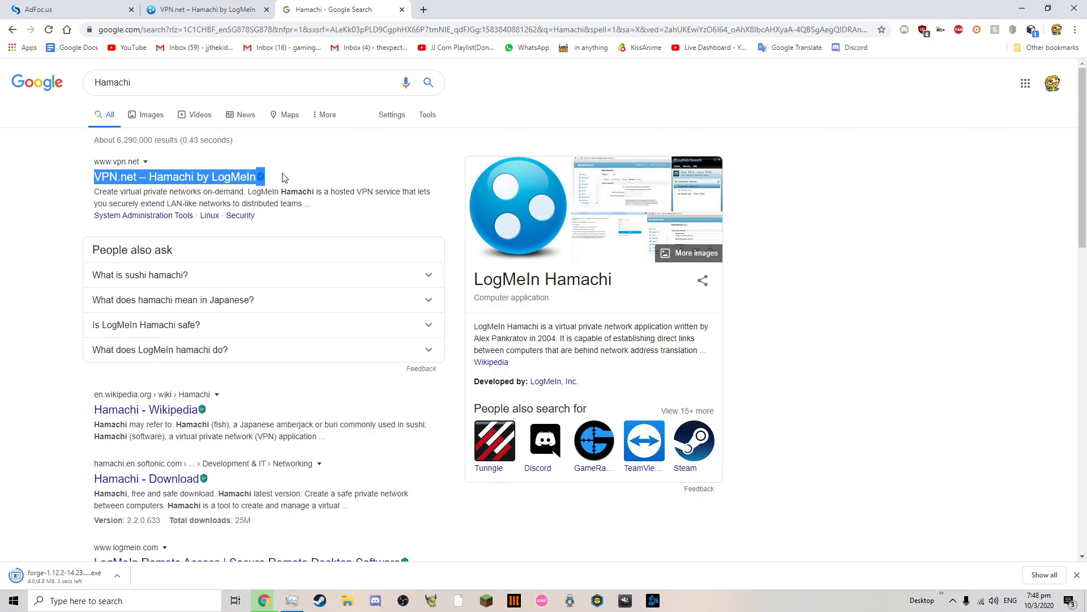
pyautogui.click(284, 177)
pyautogui.click(402, 10)
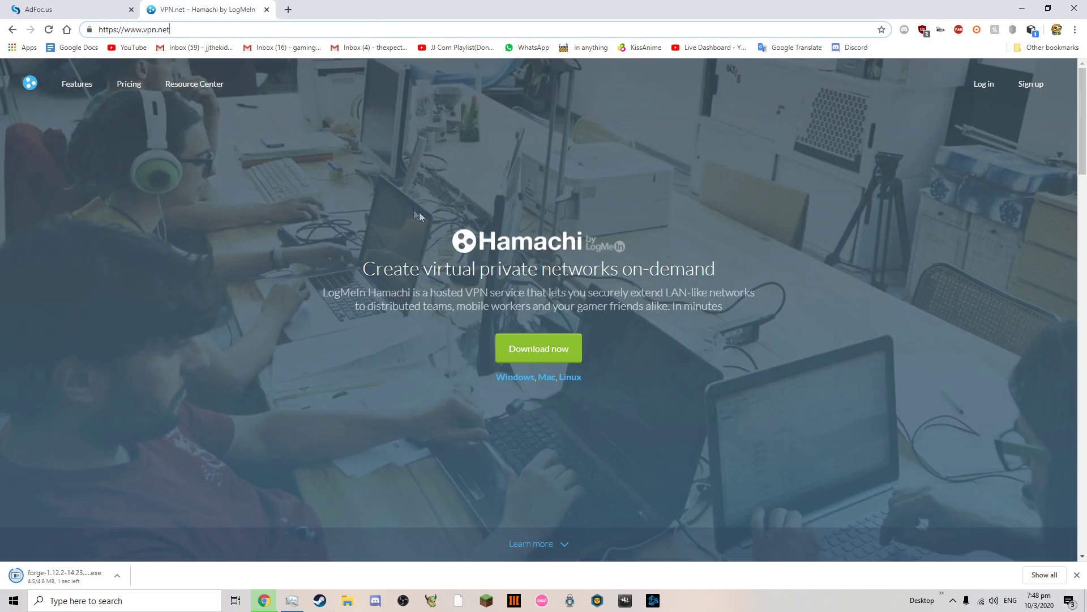
# Step: Start downloading the Hamachi installer and copy the downloaded Forge installer from the browser to the desktop
pyautogui.click(529, 354)
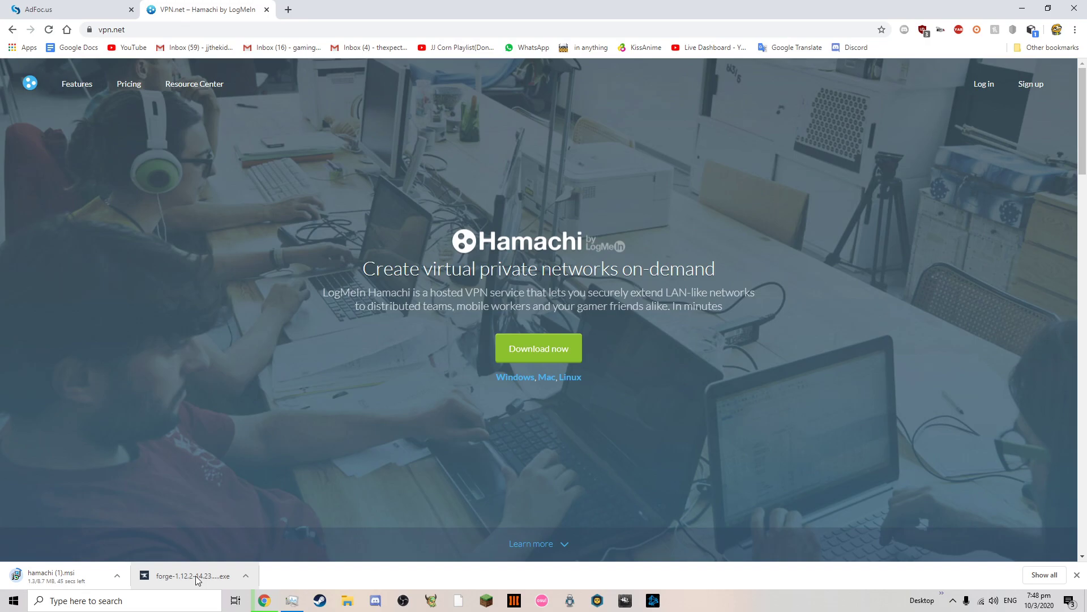
pyautogui.press('super+d')
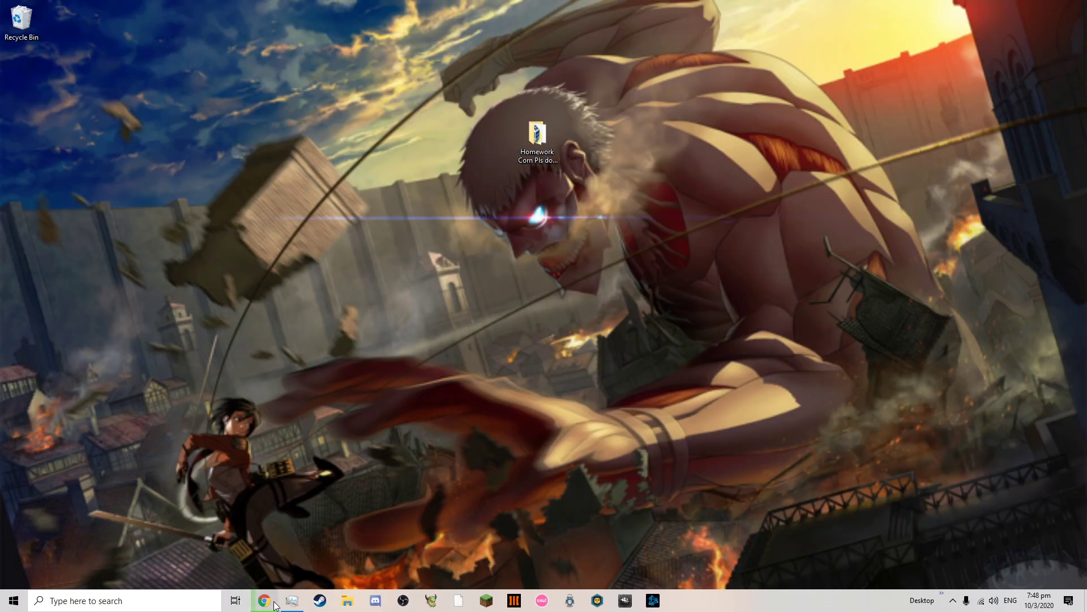
pyautogui.click(265, 601)
pyautogui.press('super+d')
pyautogui.moveTo(175, 577); pyautogui.dragTo(561, 328)
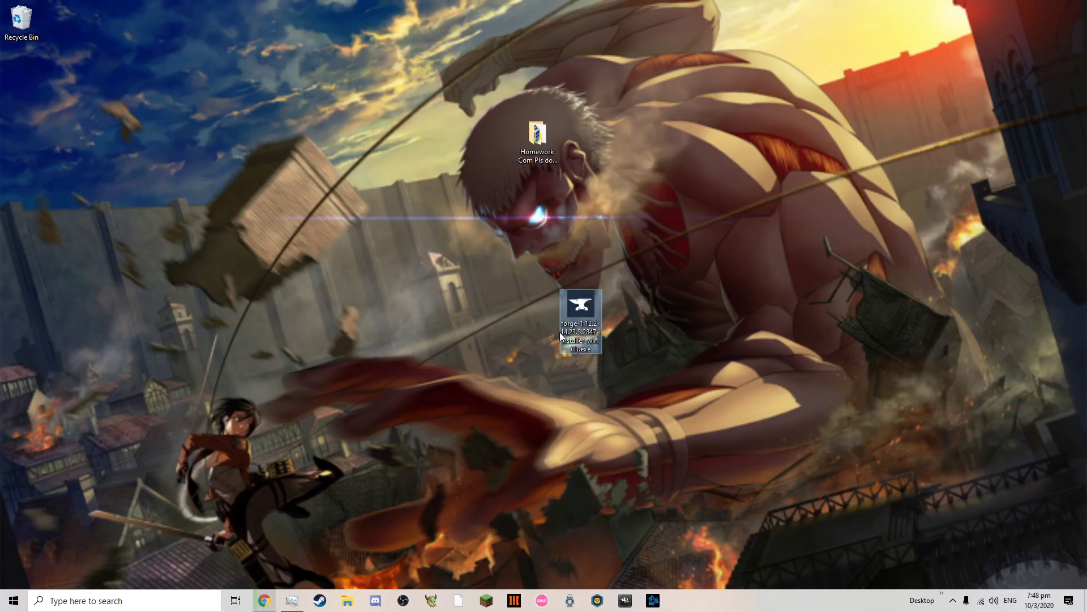
pyautogui.press('super+d')
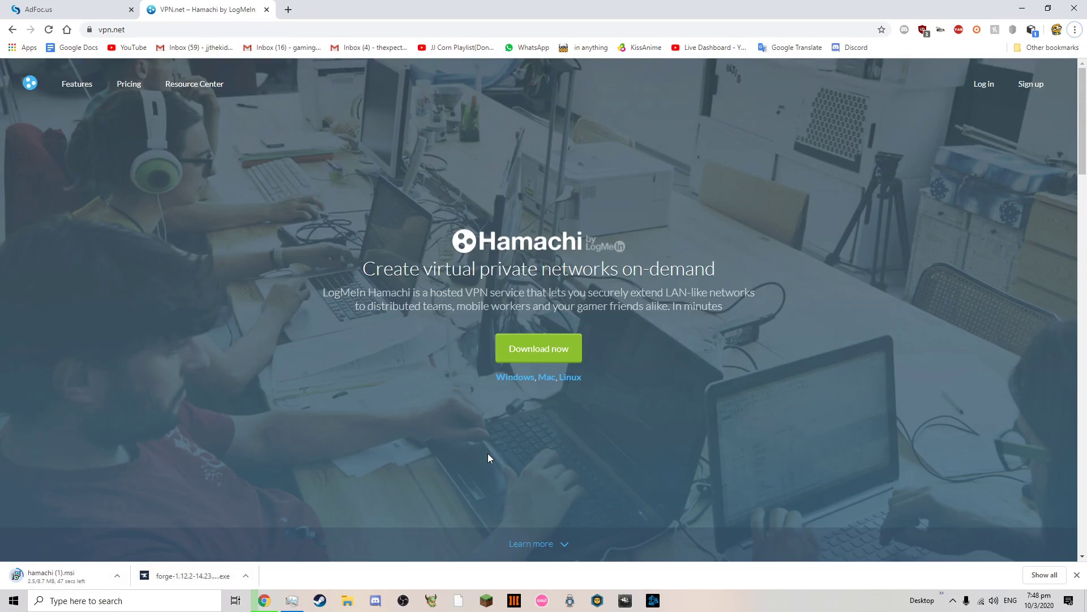
# Step: Create a new desktop folder named "Minecraft Server"
pyautogui.press('super+d')
pyautogui.rightClick(464, 403)
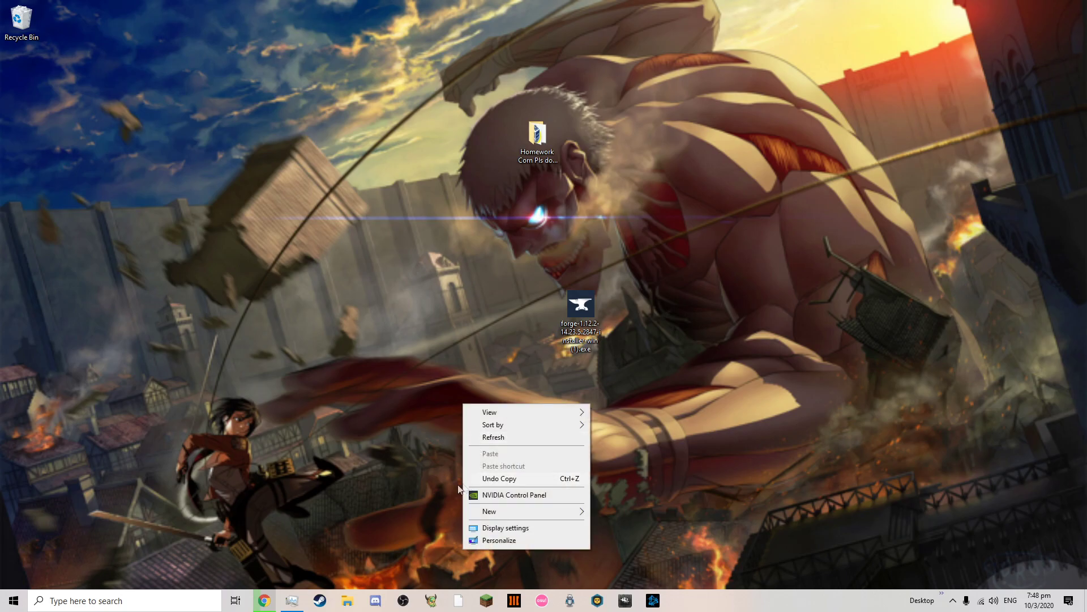
pyautogui.moveTo(527, 511)
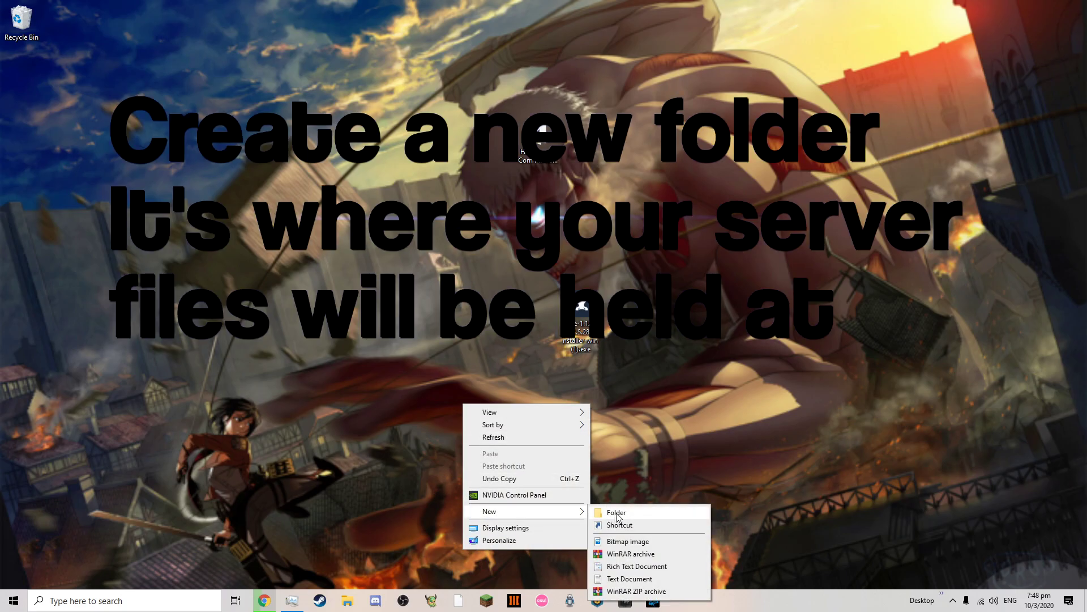
pyautogui.click(617, 513)
pyautogui.write('Minecraft S')
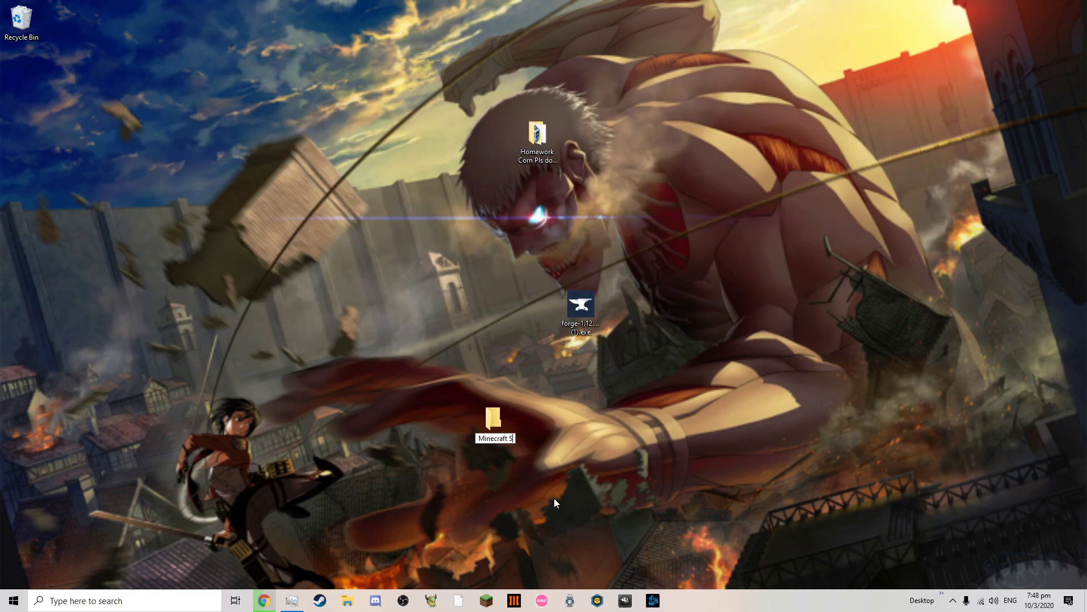
pyautogui.write('erver')
pyautogui.press('Return')
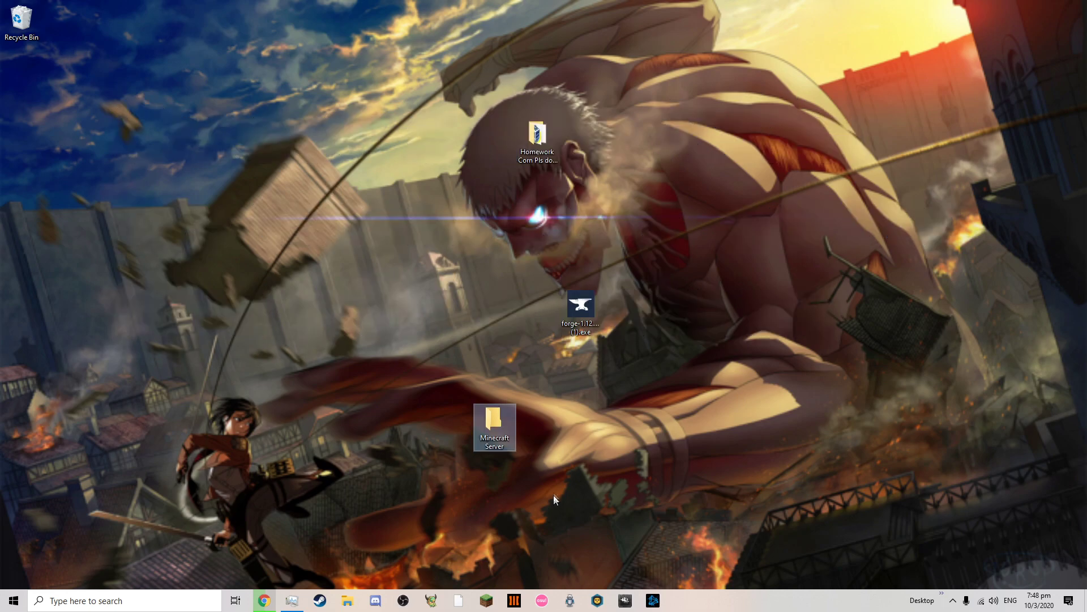
# Step: Move the Forge installer into the Minecraft Server folder and run it from there
pyautogui.moveTo(581, 306); pyautogui.dragTo(498, 425)
pyautogui.doubleClick(498, 425)
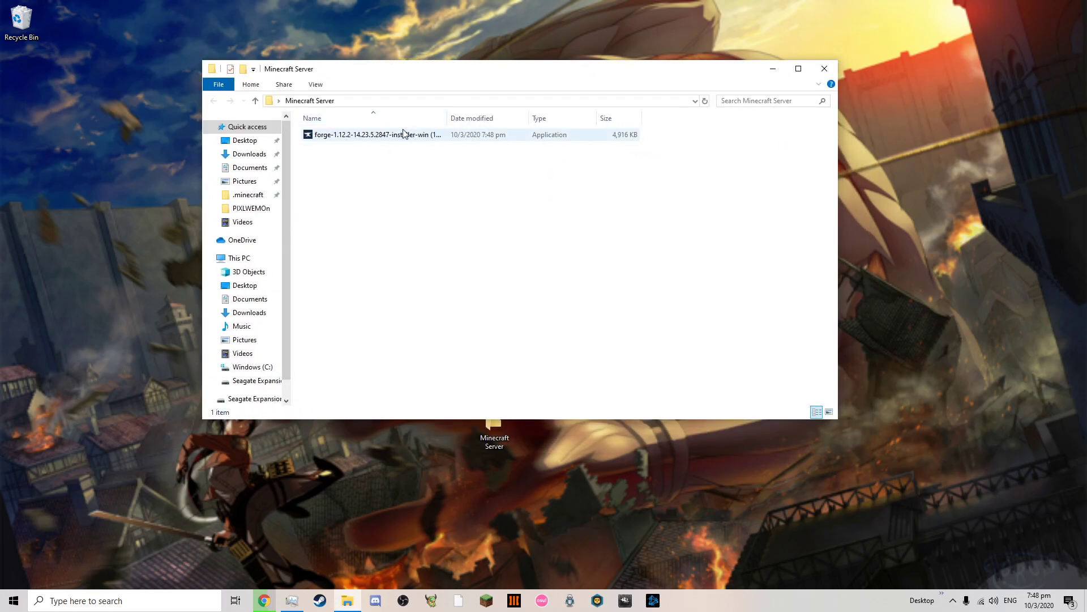
pyautogui.click(403, 139)
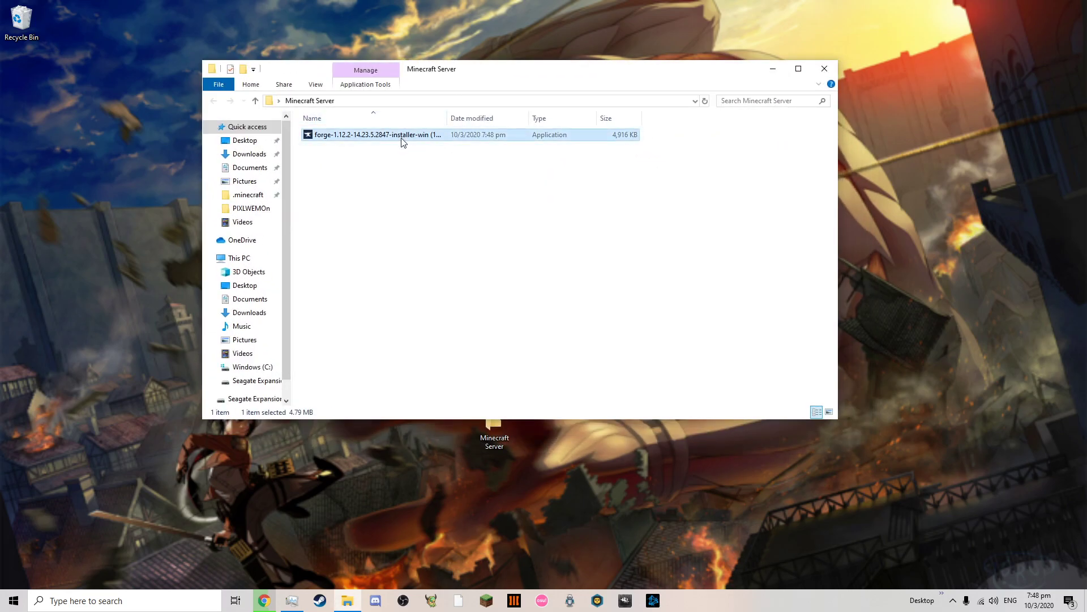
pyautogui.rightClick(402, 139)
pyautogui.click(376, 195)
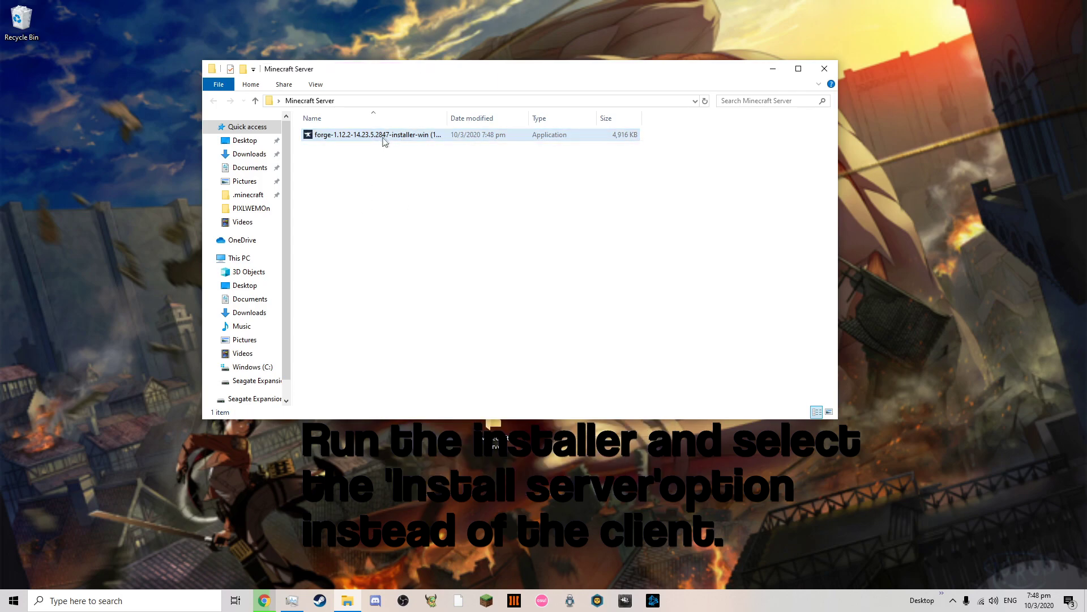
pyautogui.doubleClick(388, 138)
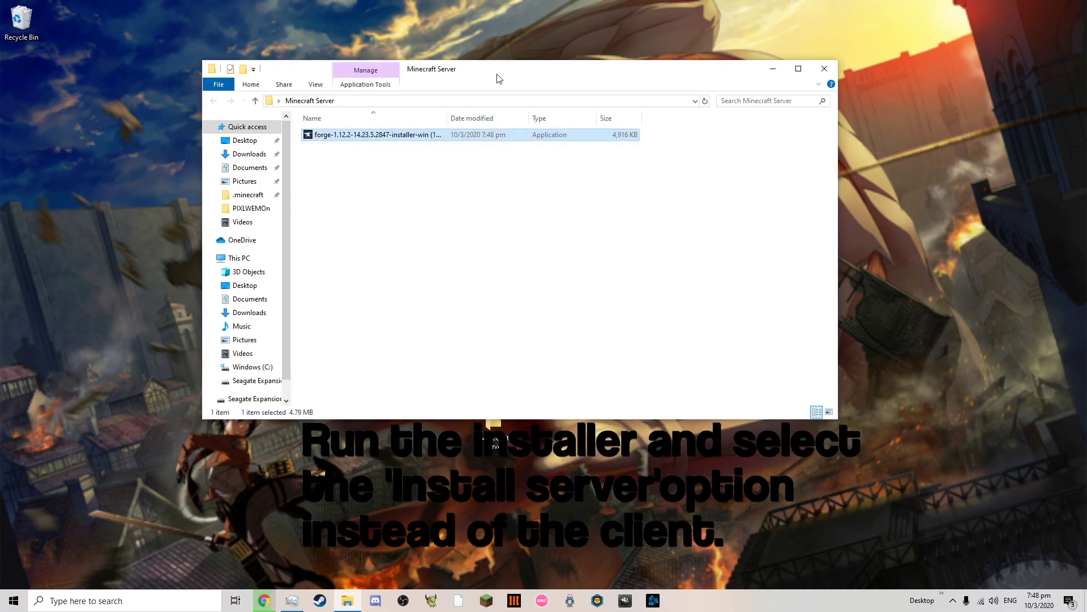
pyautogui.moveTo(498, 79); pyautogui.dragTo(566, 169)
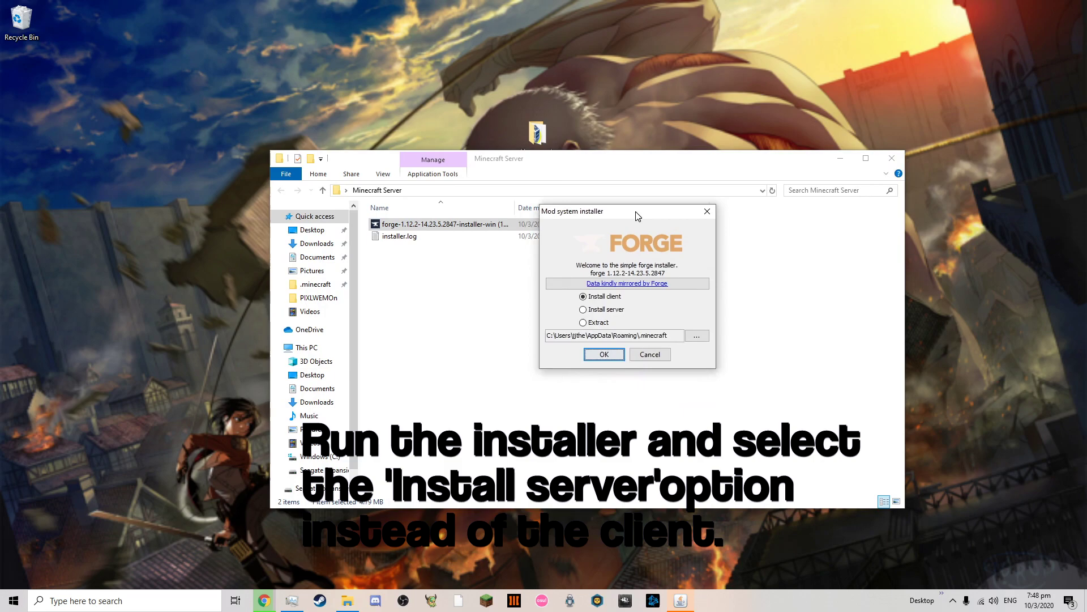
# Step: Set the Forge installer to Install server with the desktop's Minecraft Server folder as the target directory
pyautogui.moveTo(649, 211); pyautogui.dragTo(651, 250)
pyautogui.click(600, 344)
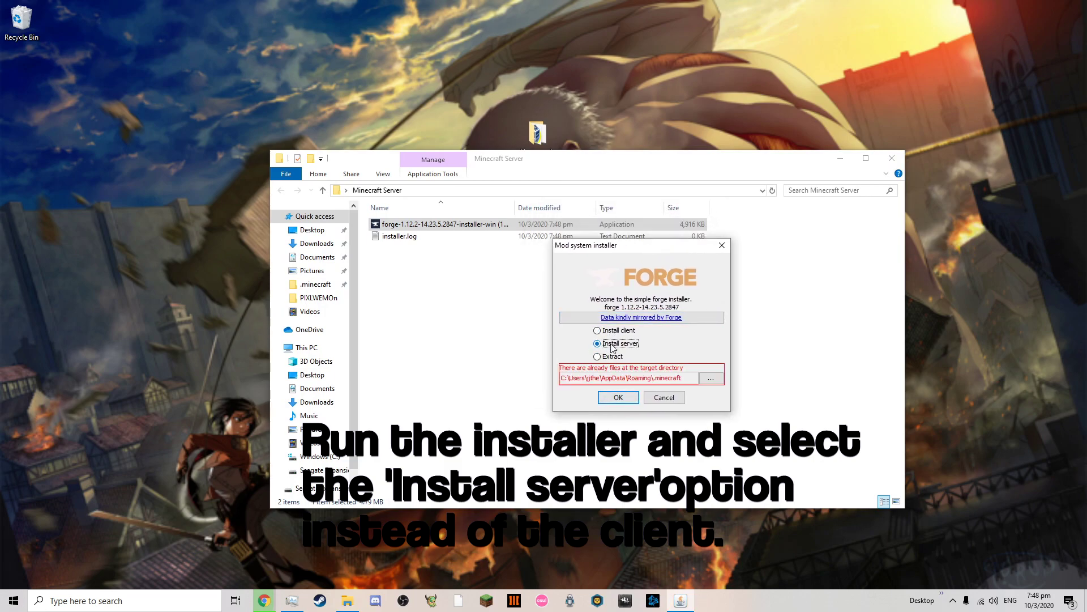
pyautogui.click(711, 378)
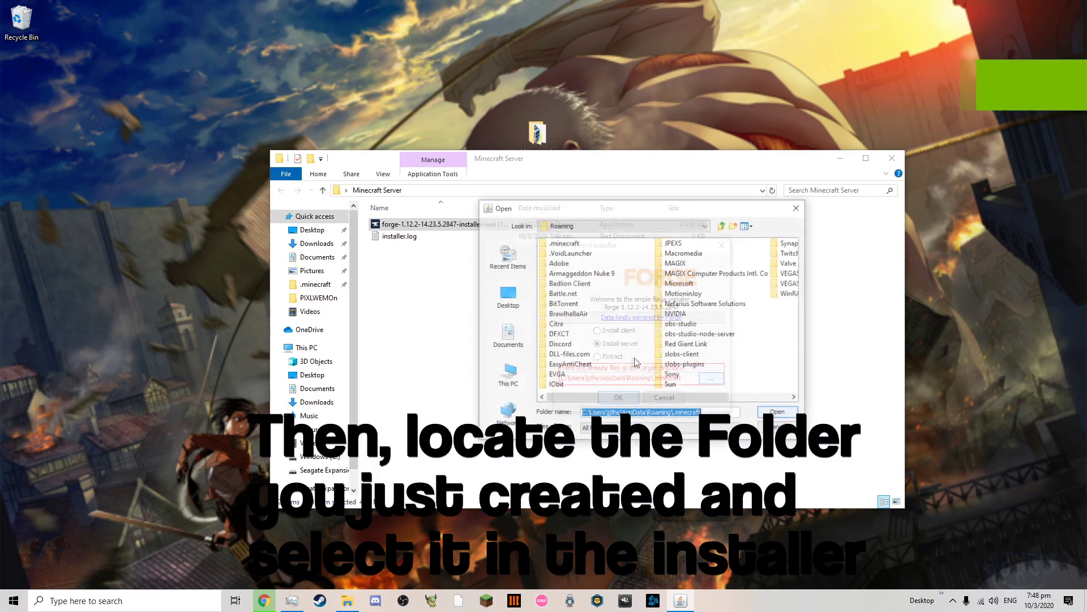
pyautogui.click(573, 313)
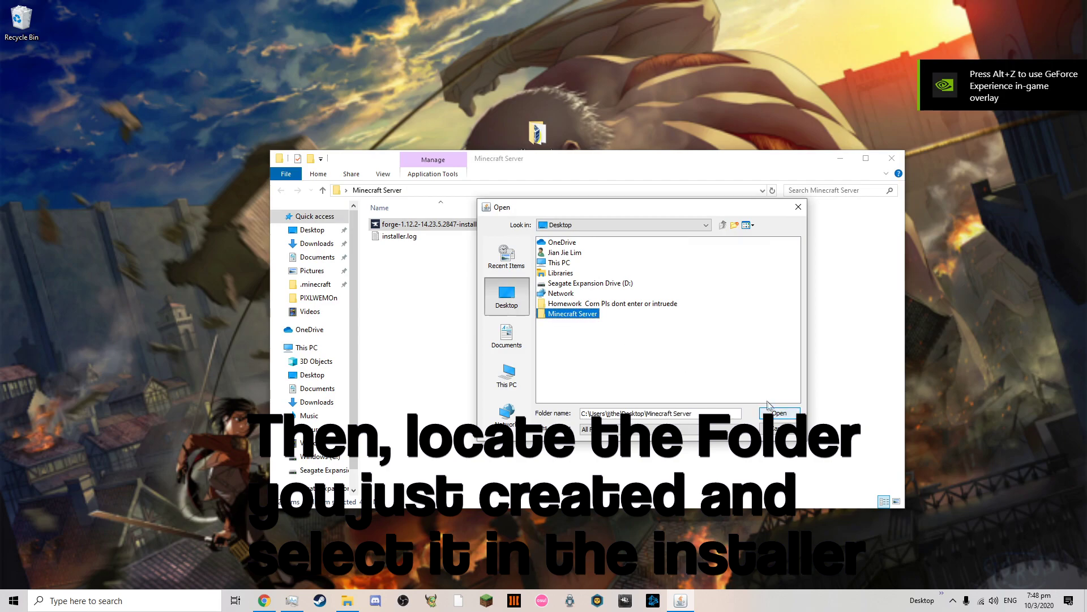
pyautogui.click(779, 413)
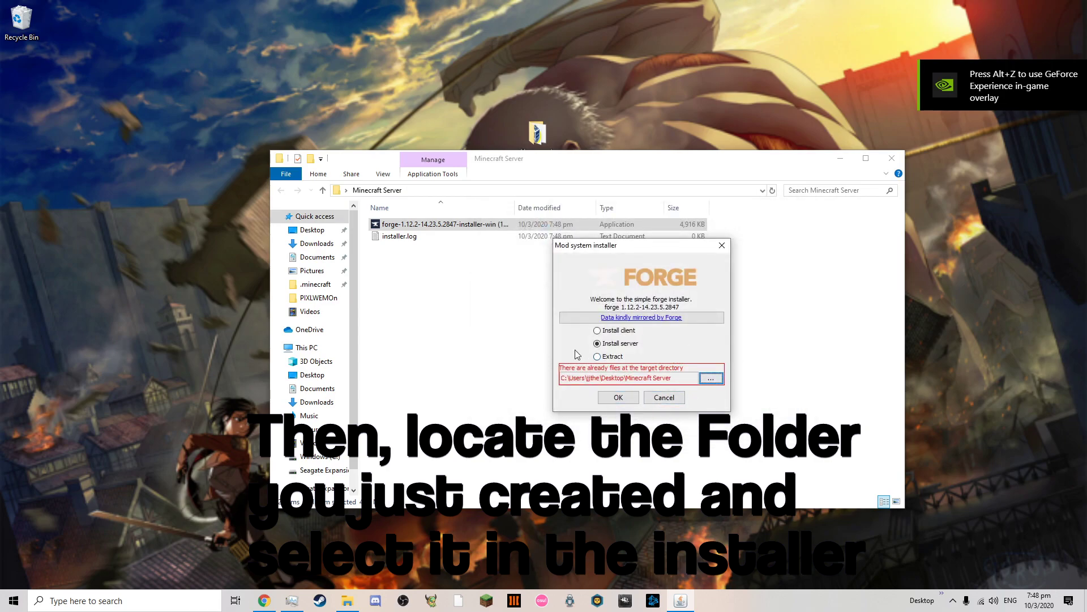
# Step: Start the Forge server installation with the chosen settings and reposition its progress window
pyautogui.moveTo(616, 245); pyautogui.dragTo(541, 215)
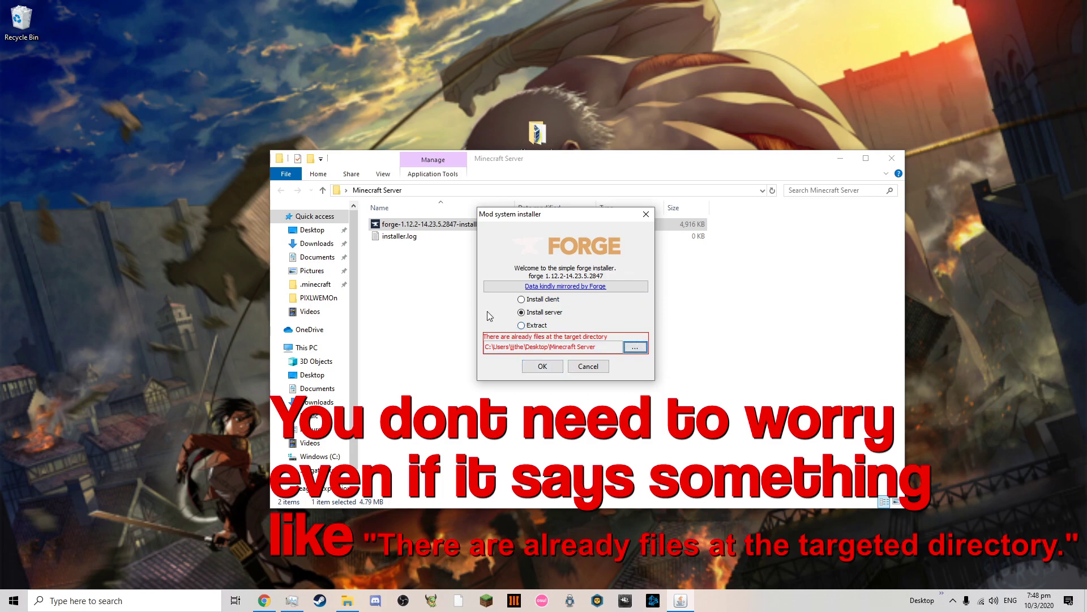
pyautogui.click(536, 367)
pyautogui.moveTo(501, 281); pyautogui.dragTo(518, 329)
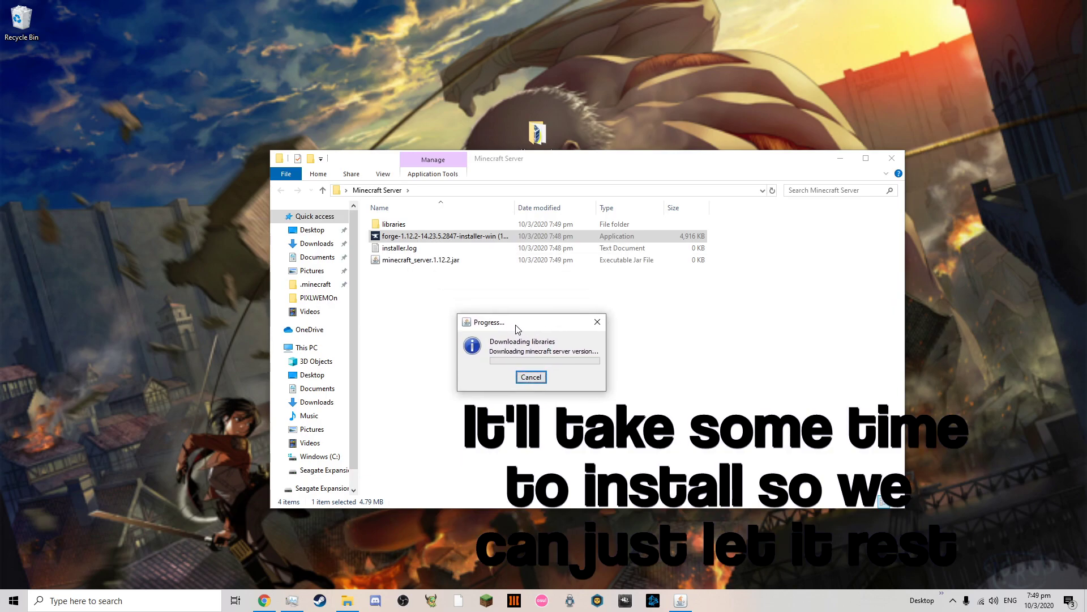
# Step: Copy the downloaded hamachi (1).msi from the browser to the desktop and place it beside the Minecraft Server folder
pyautogui.click(264, 601)
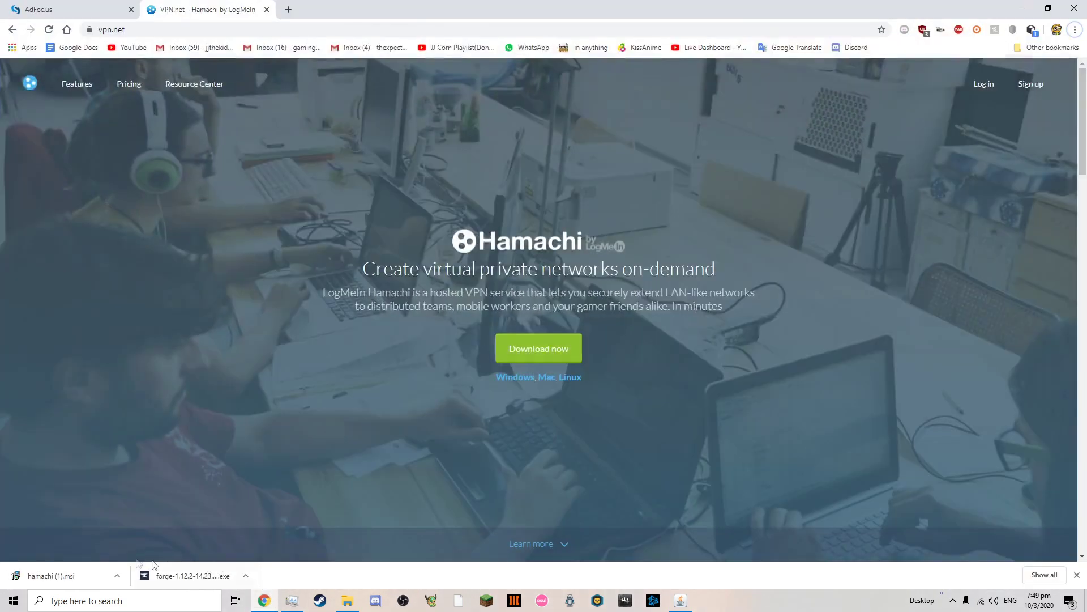
pyautogui.press('super+d')
pyautogui.moveTo(57, 575); pyautogui.dragTo(405, 283)
pyautogui.click(679, 598)
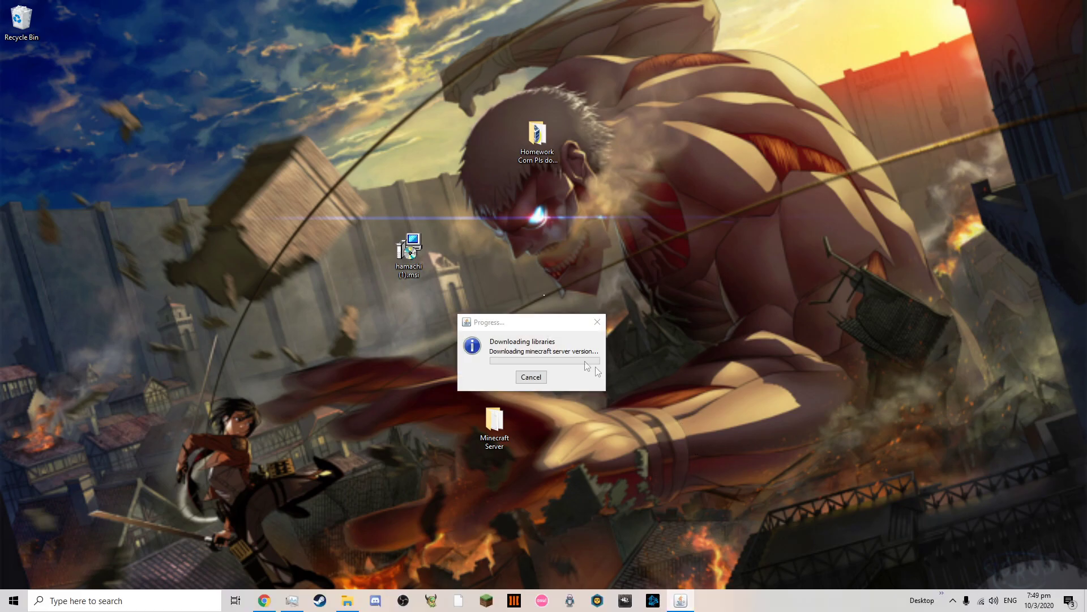
pyautogui.moveTo(409, 253); pyautogui.dragTo(411, 430)
# Step: Install LogMeIn Hamachi from hamachi (1).msi, accepting the license and default install options, and launch it after setup
pyautogui.doubleClick(411, 430)
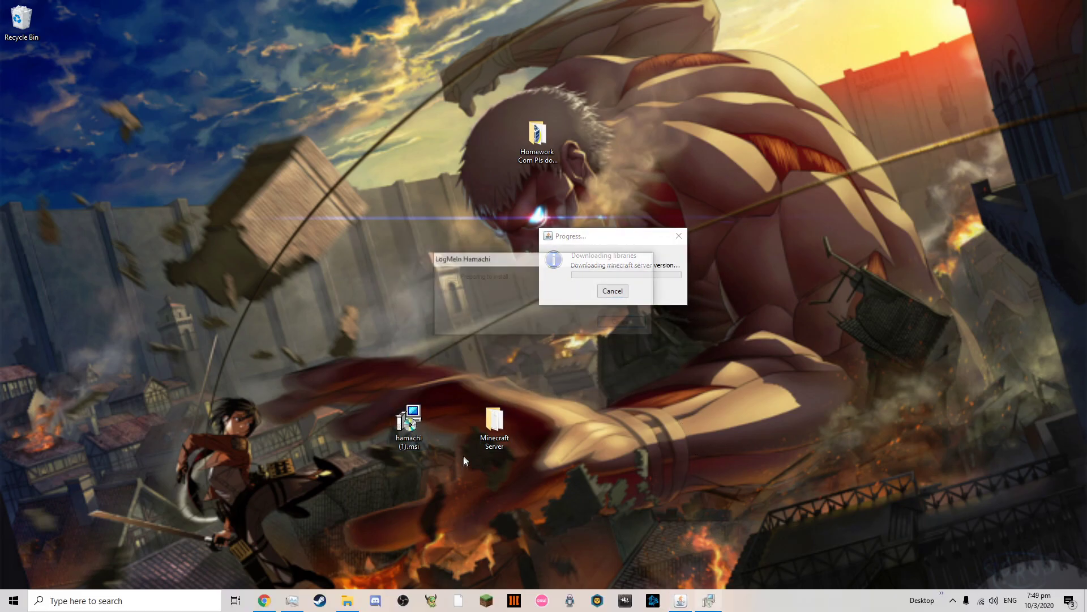
pyautogui.click(582, 390)
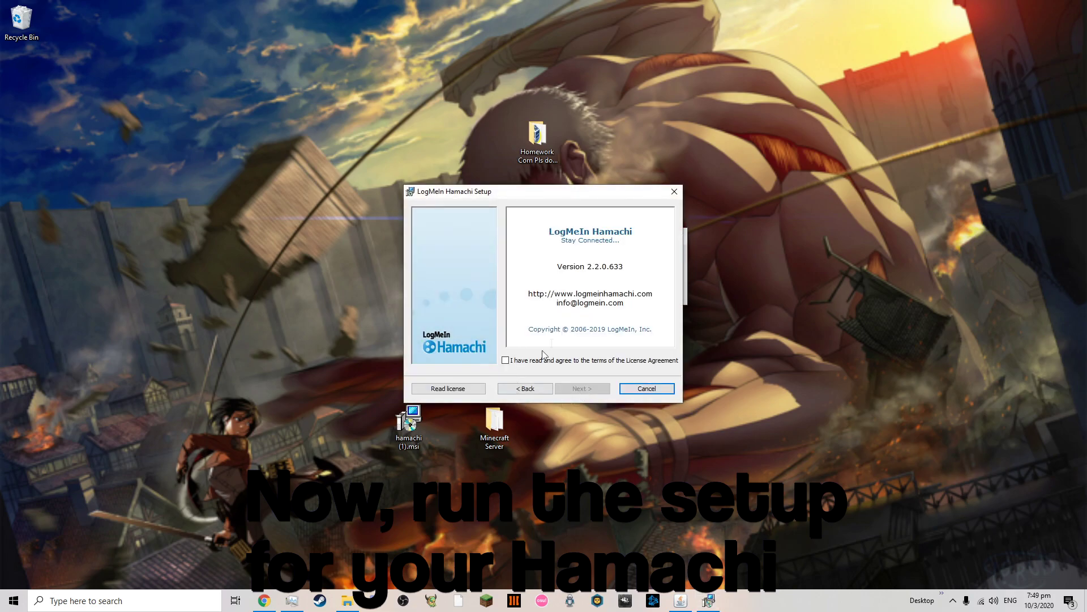
pyautogui.click(581, 362)
pyautogui.click(581, 389)
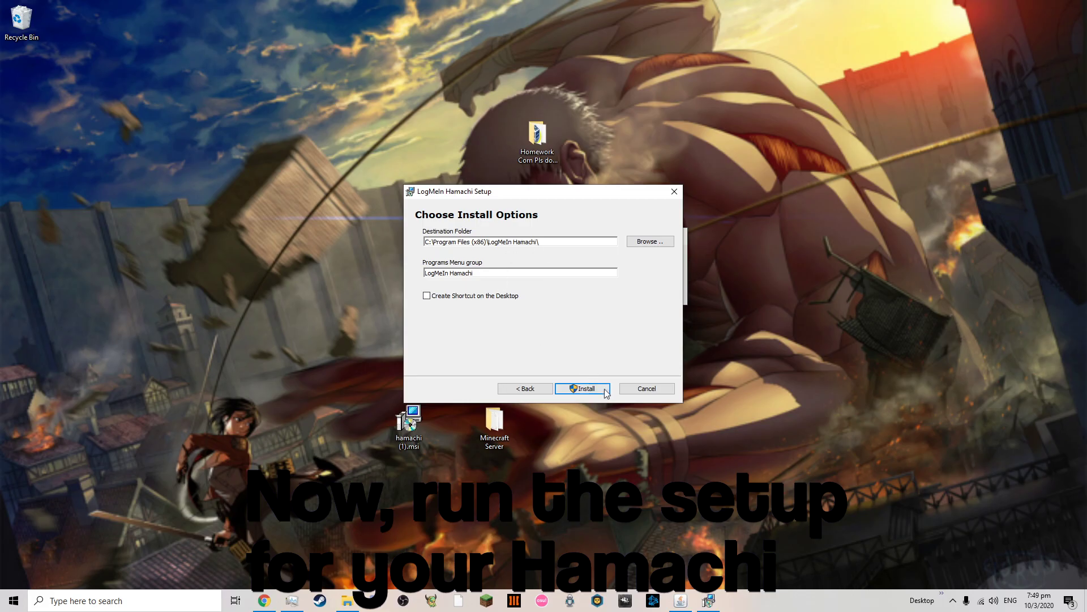
pyautogui.click(583, 388)
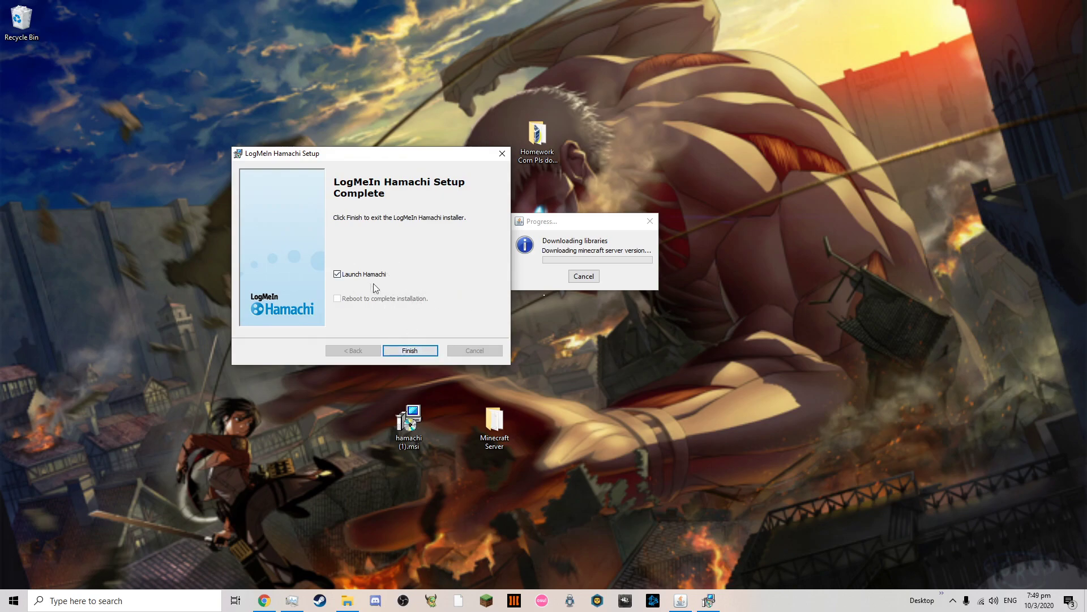
pyautogui.click(418, 348)
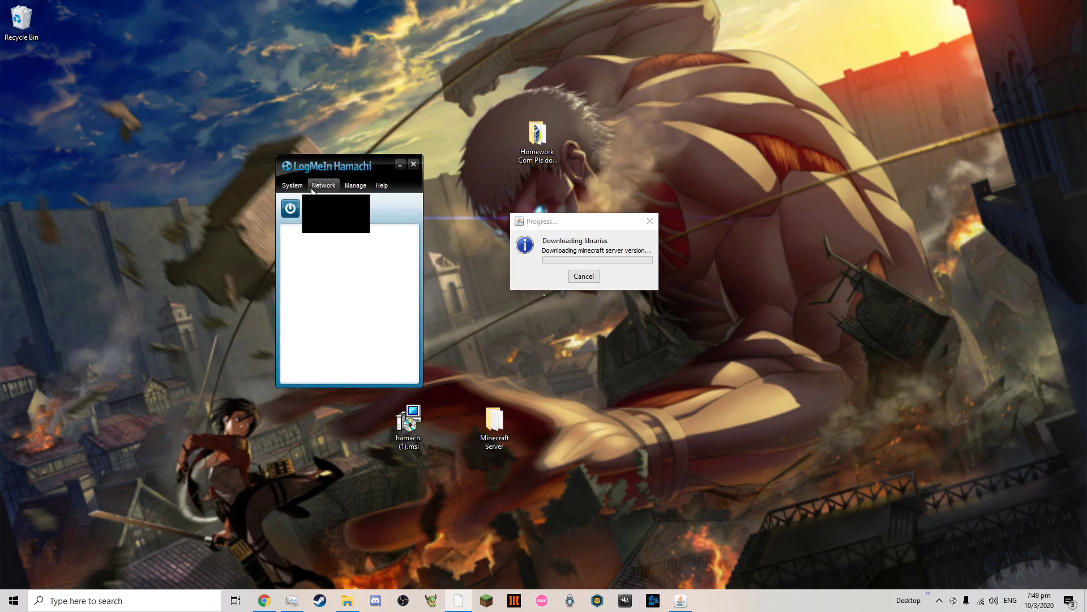
pyautogui.click(382, 185)
pyautogui.click(382, 187)
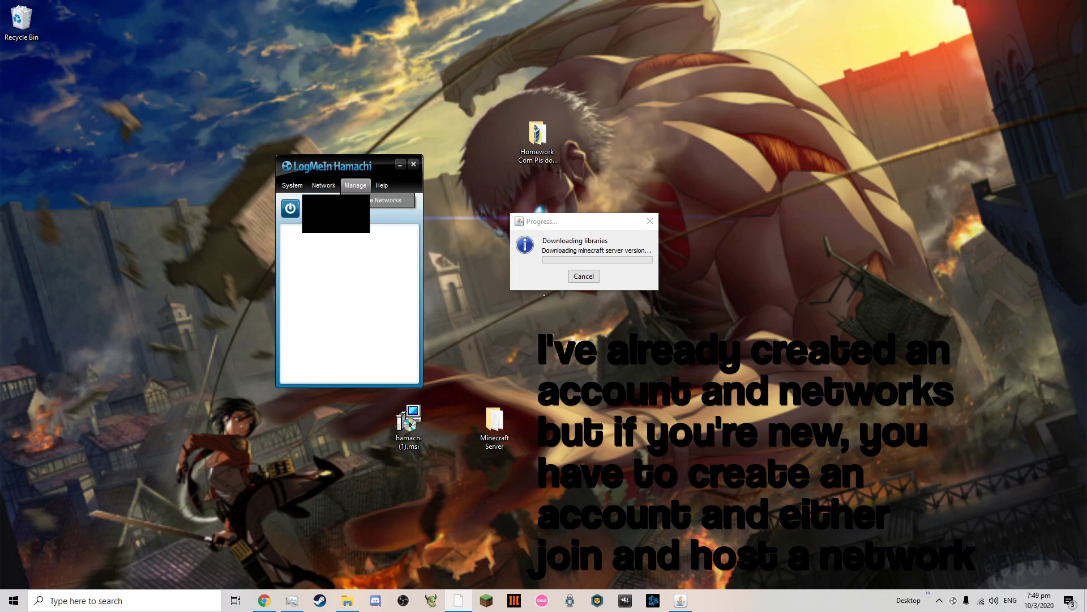
pyautogui.click(382, 185)
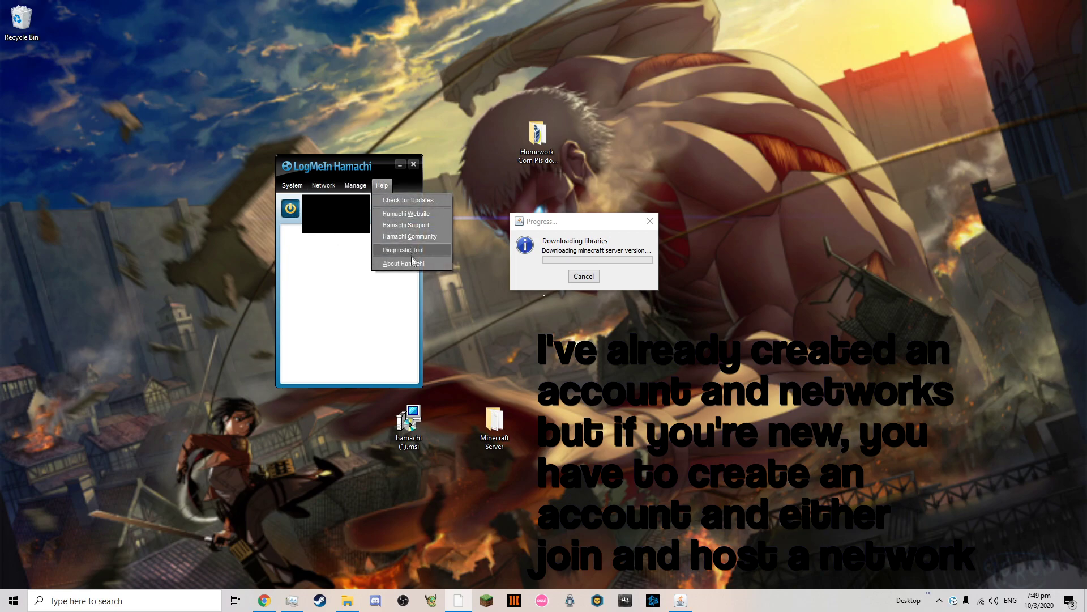
pyautogui.click(338, 275)
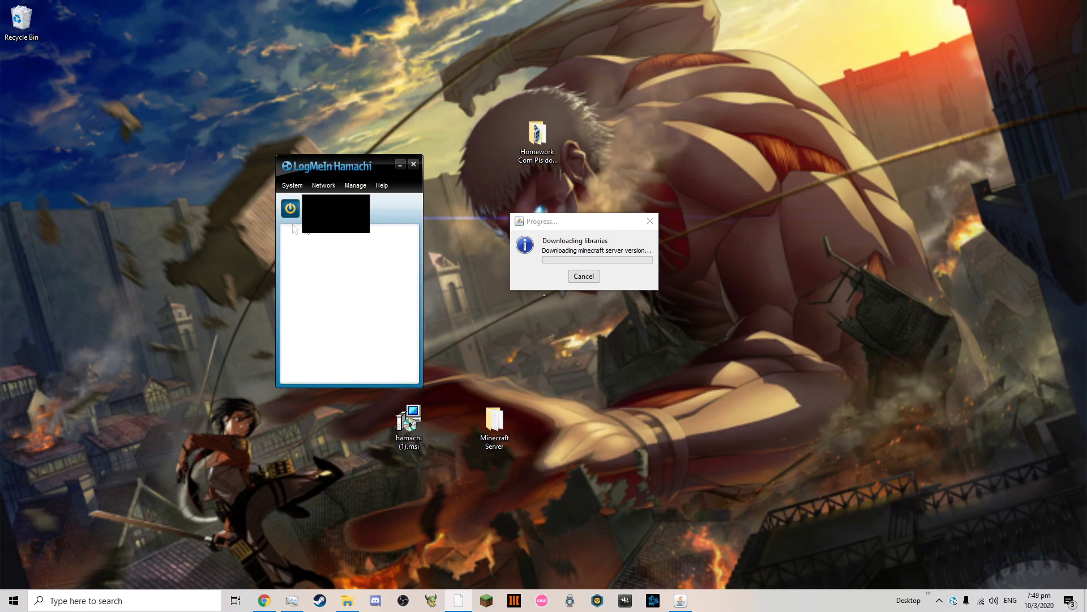
pyautogui.click(323, 185)
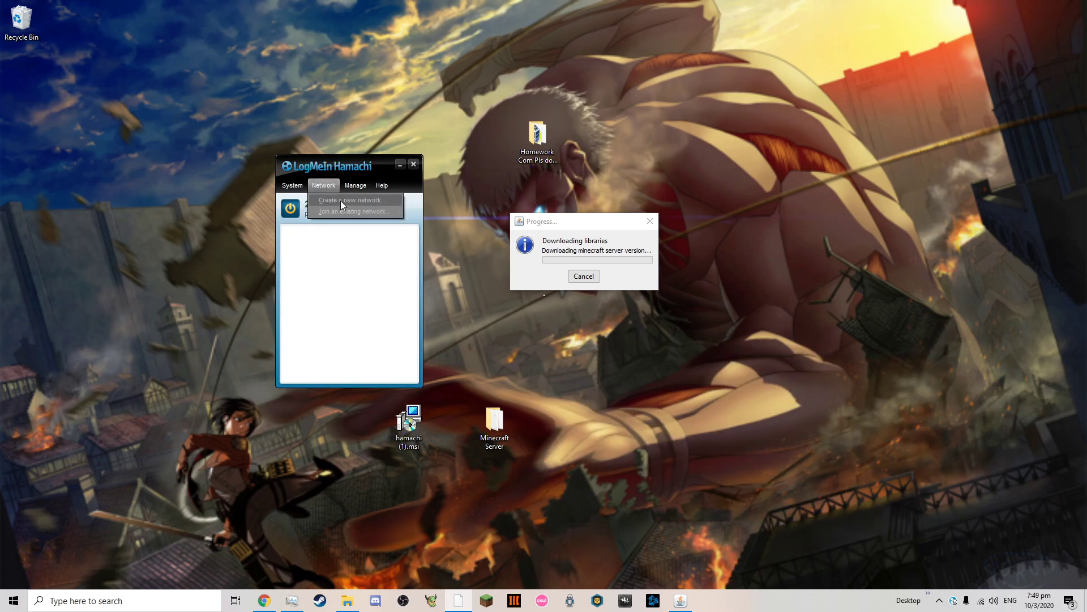
pyautogui.click(328, 236)
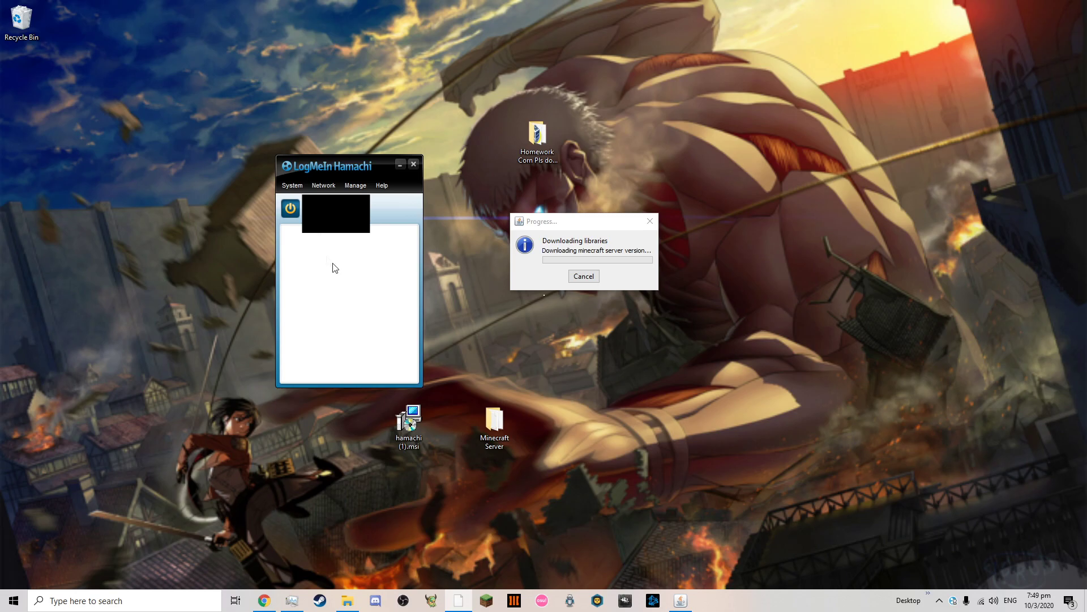
pyautogui.moveTo(567, 221); pyautogui.dragTo(320, 253)
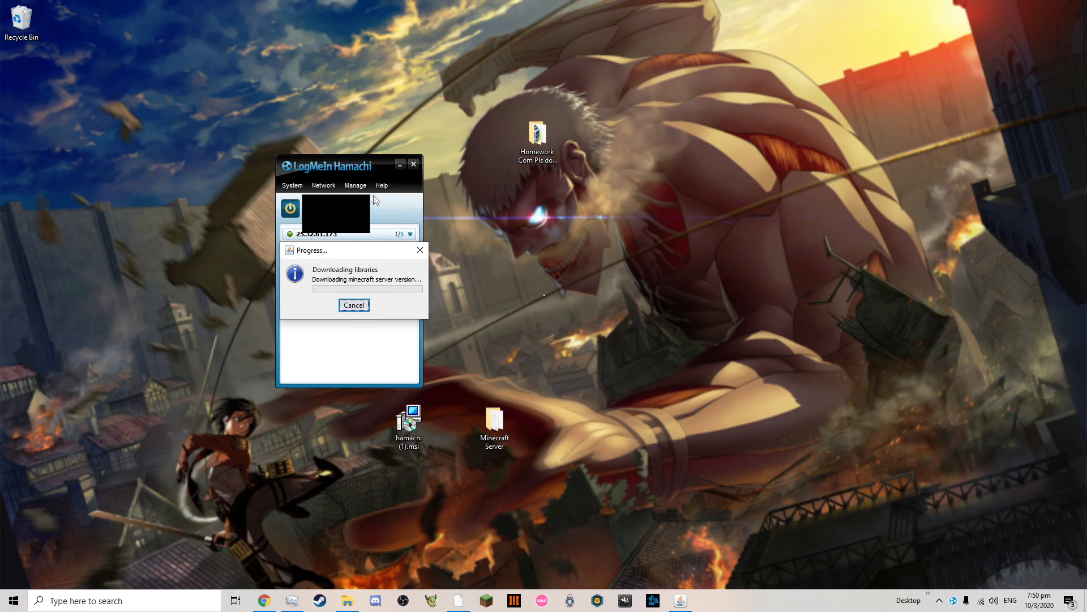
# Step: Start a new client-owned Hamachi network with the ID UsernameBasically, and cancel without creating it
pyautogui.click(329, 187)
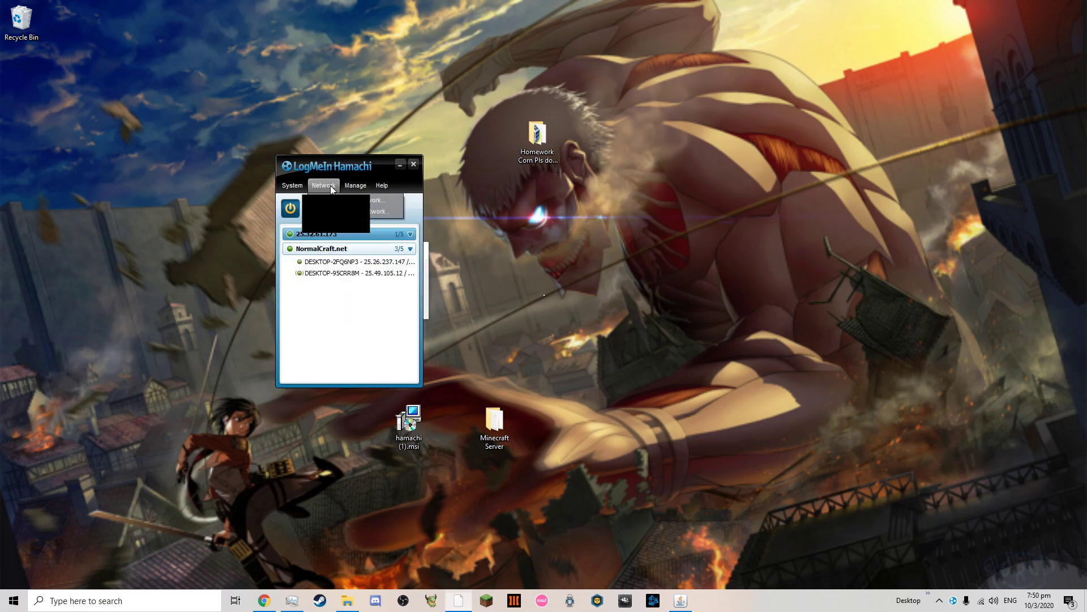
pyautogui.click(378, 200)
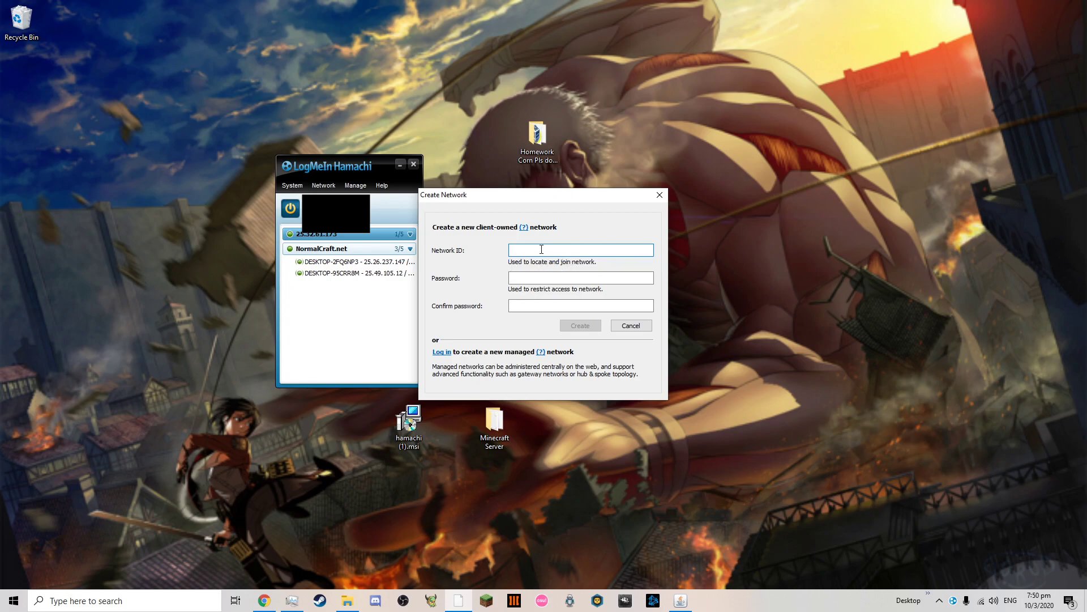
pyautogui.write('UsernameBasically')
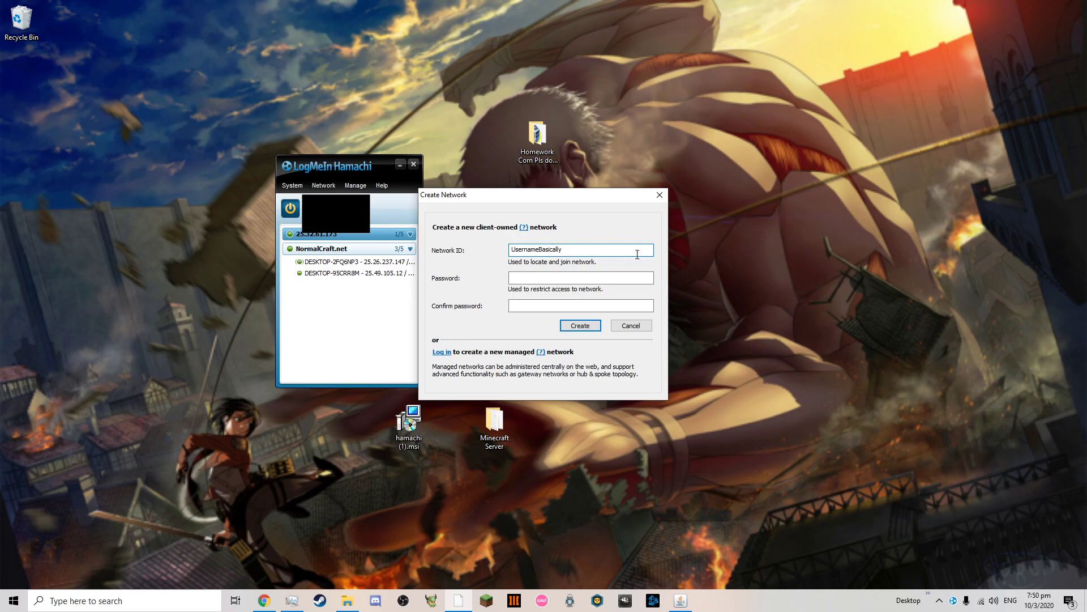
pyautogui.press('Tab')
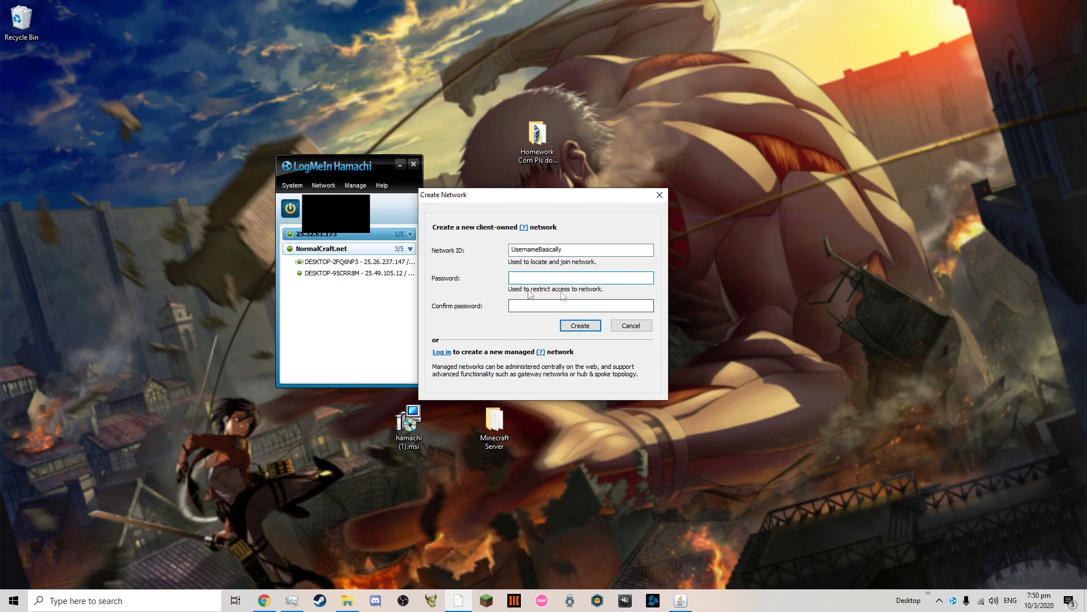
pyautogui.click(629, 326)
# Step: Fill in the Join Network form with the ID "Username Goes here" and the network password, and cancel without joining
pyautogui.click(323, 185)
pyautogui.click(383, 212)
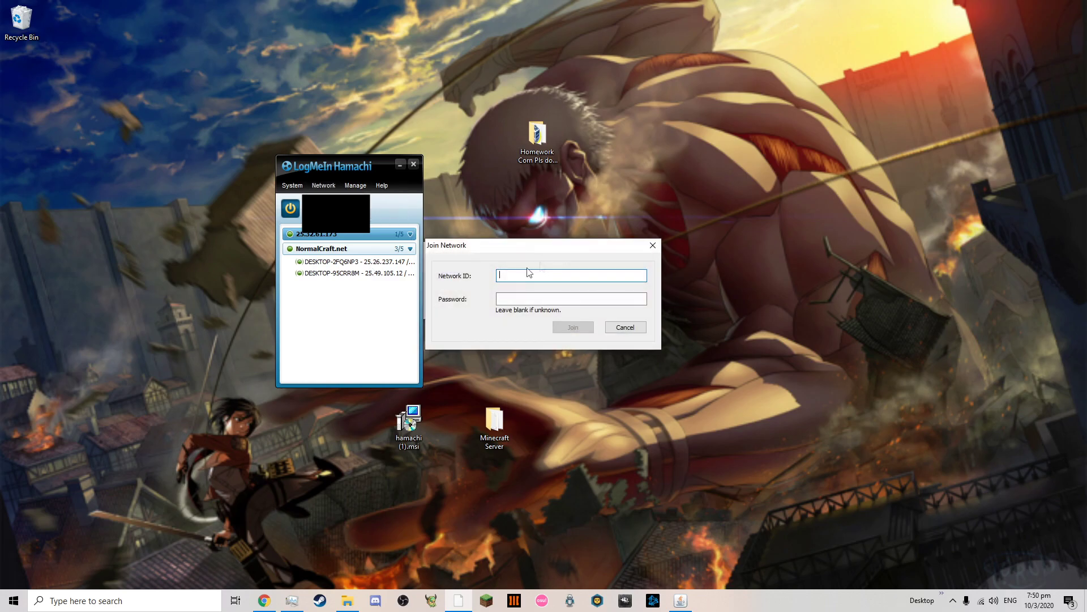
pyautogui.write('Username Goes here')
pyautogui.click(566, 298)
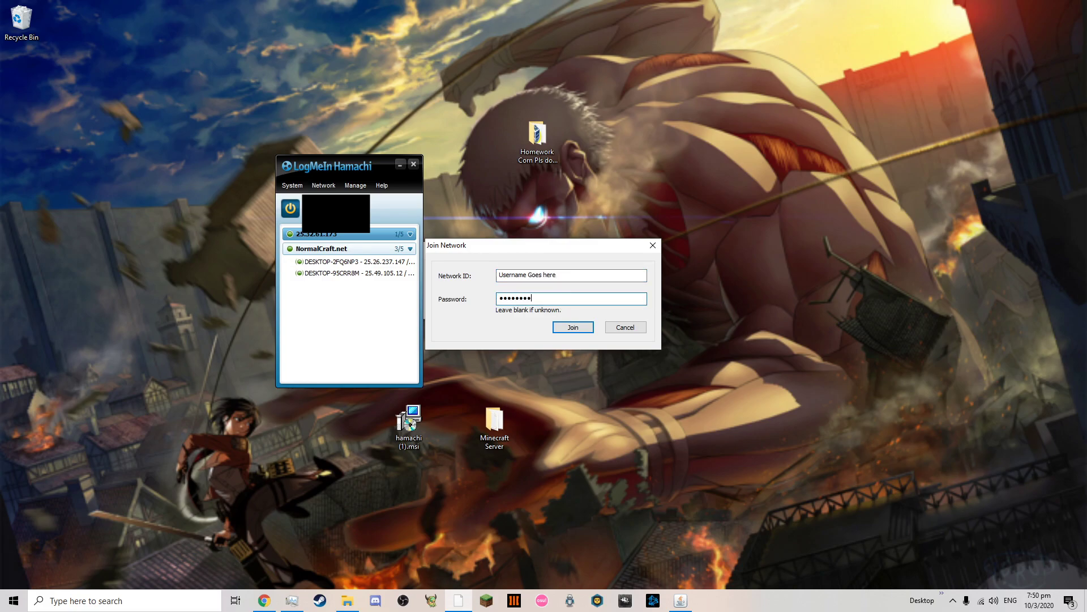
pyautogui.click(625, 327)
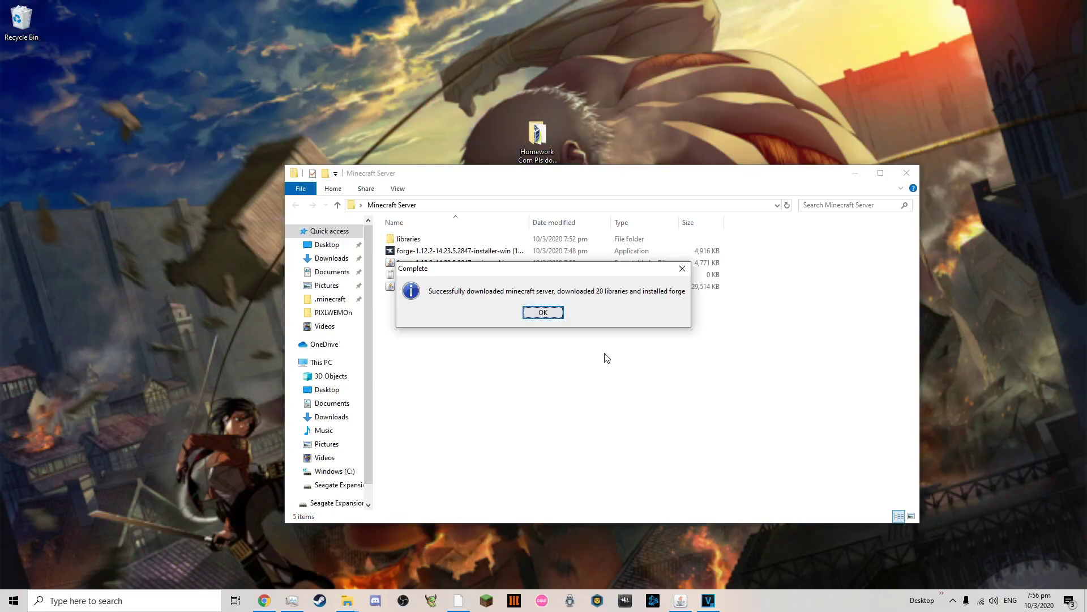
# Step: Delete the finished Forge installer from the Minecraft Server folder and run forge-1.12.2-14.23.5.2847-universal.jar to generate the server files
pyautogui.moveTo(585, 278); pyautogui.dragTo(579, 325)
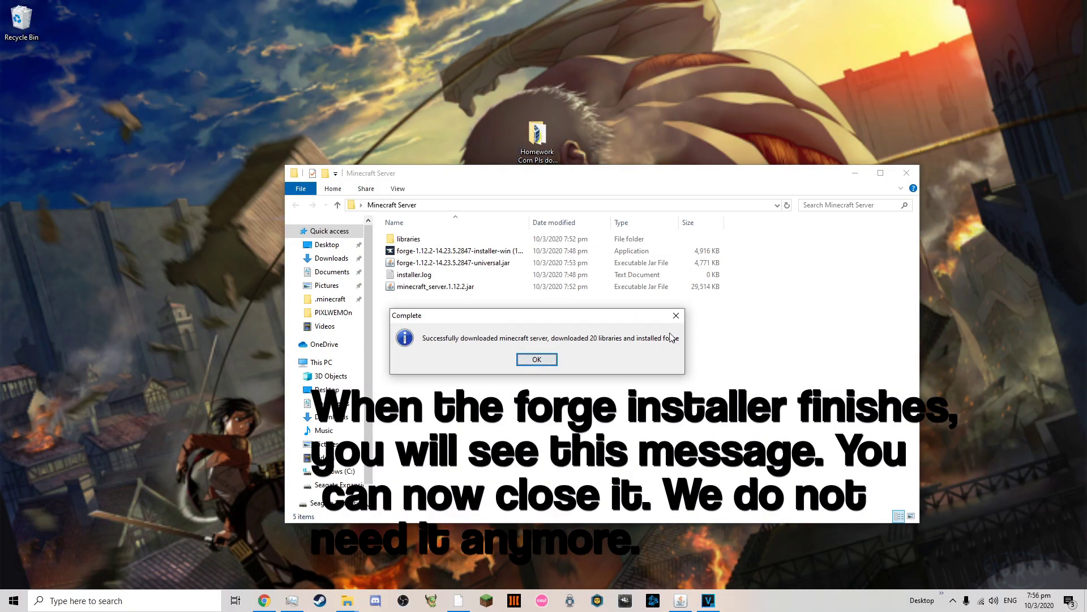
pyautogui.click(542, 359)
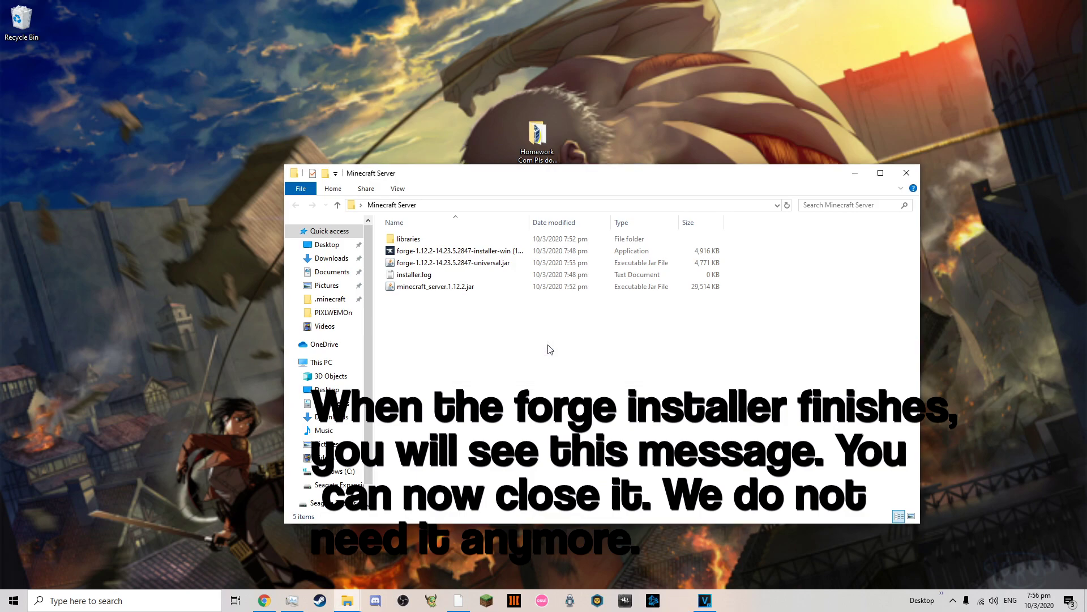
pyautogui.click(505, 253)
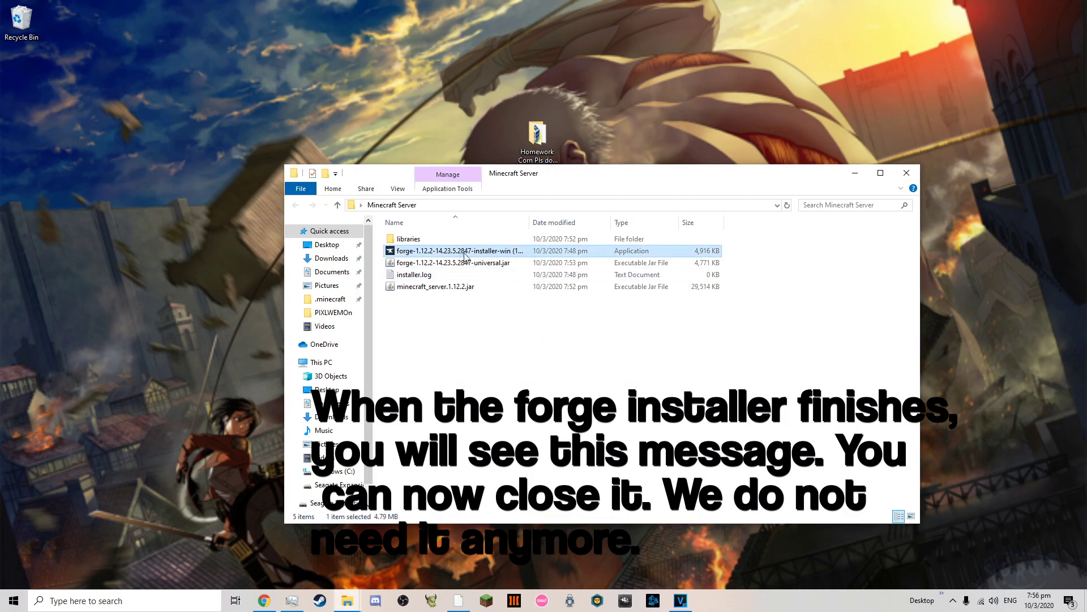
pyautogui.press('Delete')
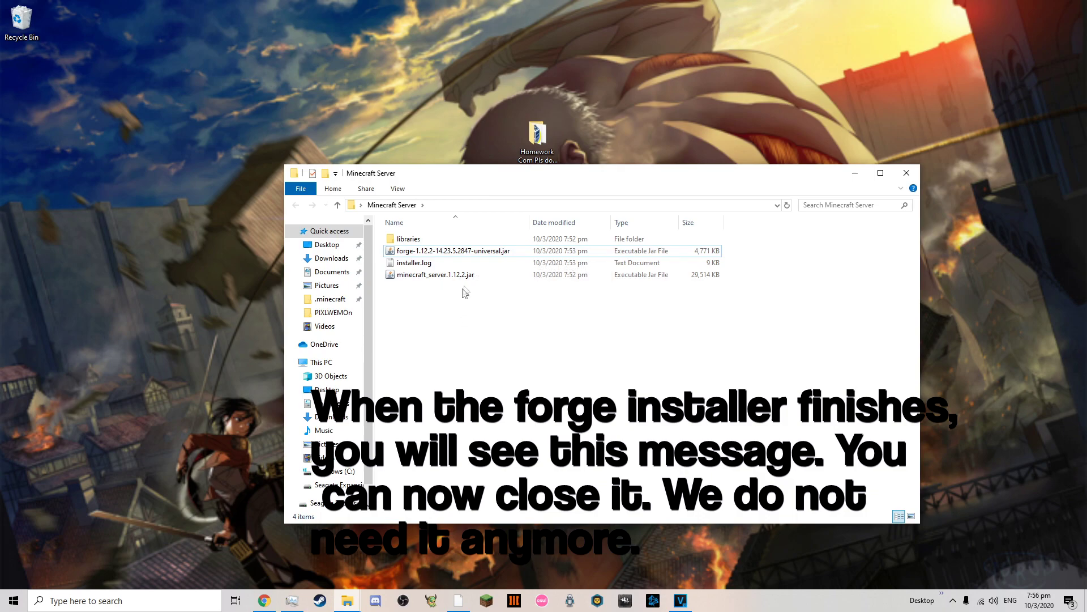
pyautogui.click(496, 253)
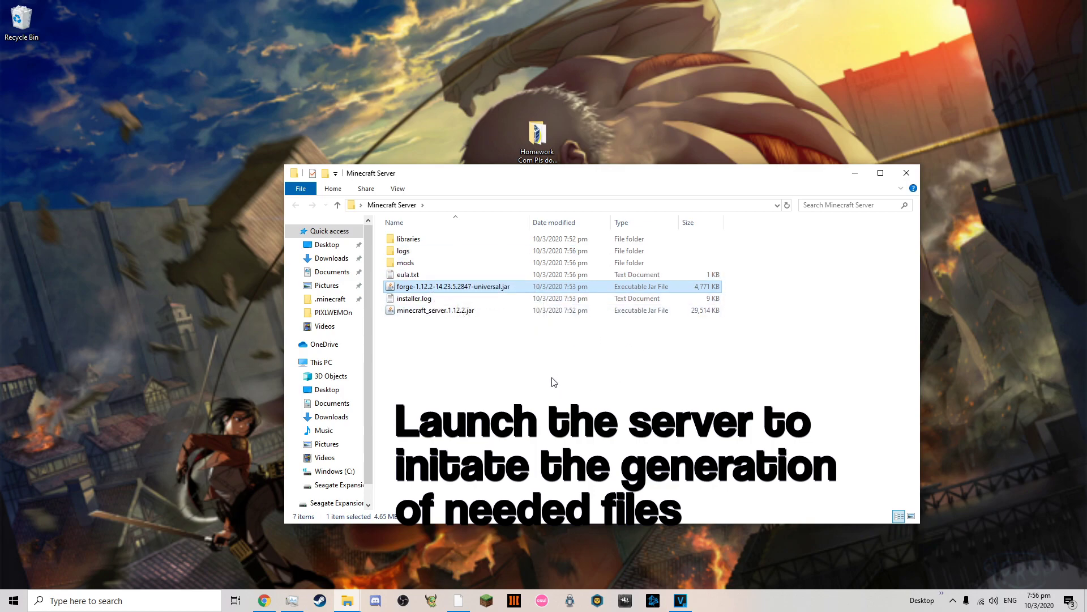
# Step: Change the eula setting in eula.txt to true and save the file on closing
pyautogui.doubleClick(423, 274)
pyautogui.moveTo(165, 194); pyautogui.dragTo(137, 194)
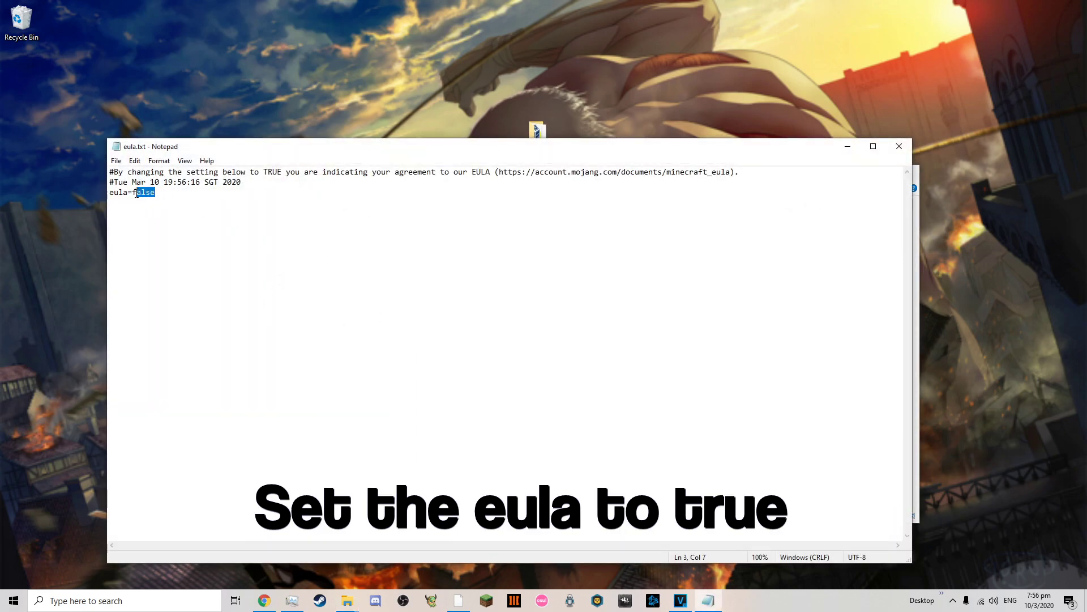
pyautogui.press('BackSpace')
pyautogui.press('BackSpace')
pyautogui.write('tru')
pyautogui.moveTo(748, 173); pyautogui.dragTo(121, 207)
pyautogui.click(182, 207)
pyautogui.click(899, 147)
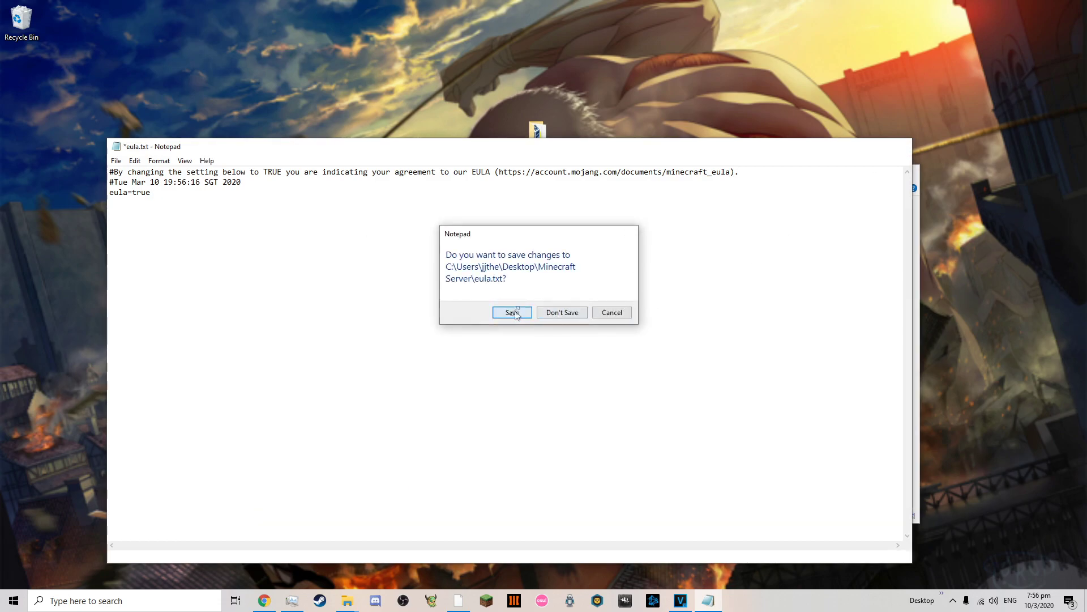
pyautogui.click(513, 312)
# Step: Launch the Forge universal jar again to generate the world, and reposition the server window while following its log
pyautogui.click(435, 289)
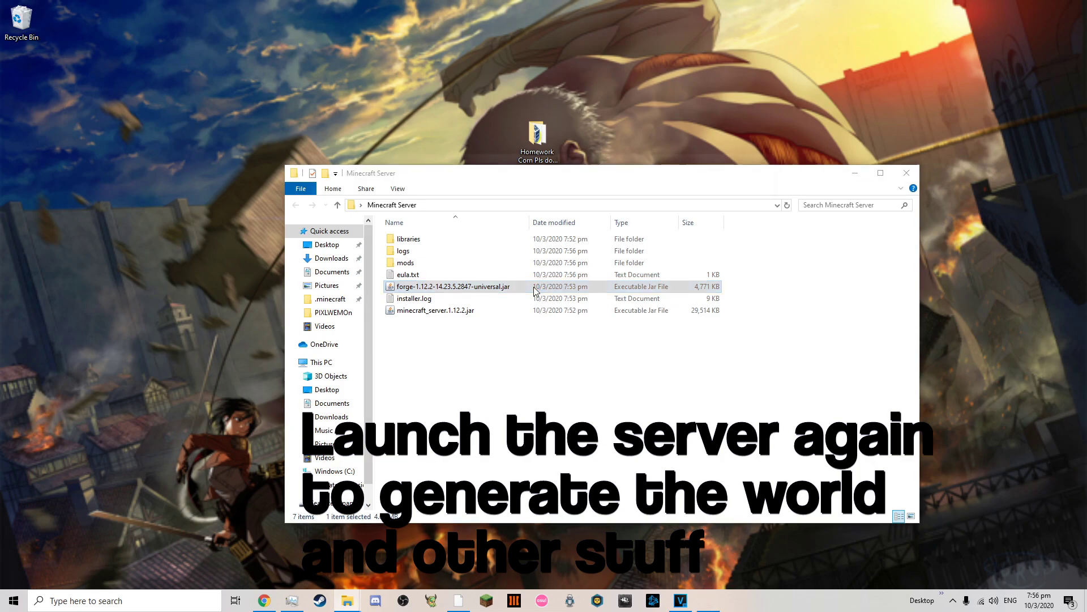
pyautogui.moveTo(597, 134); pyautogui.dragTo(584, 131)
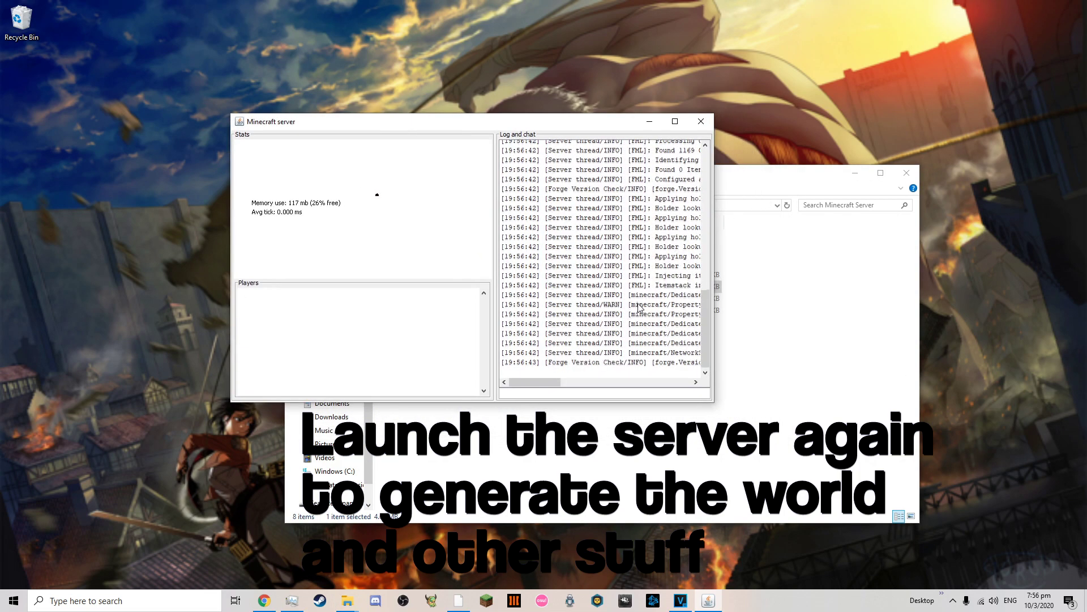
pyautogui.moveTo(552, 387); pyautogui.dragTo(585, 385)
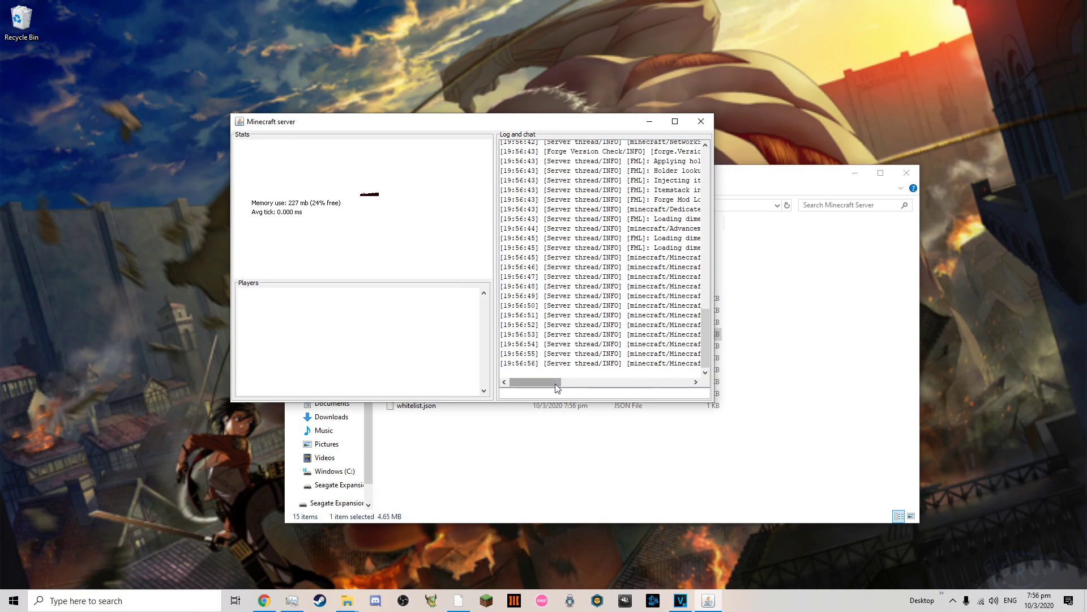
pyautogui.moveTo(558, 388)
pyautogui.mouseDown()
pyautogui.moveTo(643, 387)
pyautogui.moveTo(565, 388)
pyautogui.mouseUp()
pyautogui.moveTo(480, 120); pyautogui.dragTo(388, 82)
# Step: Grant operator status to the player with the /op command in the server console and check the log entry
pyautogui.write('/op')
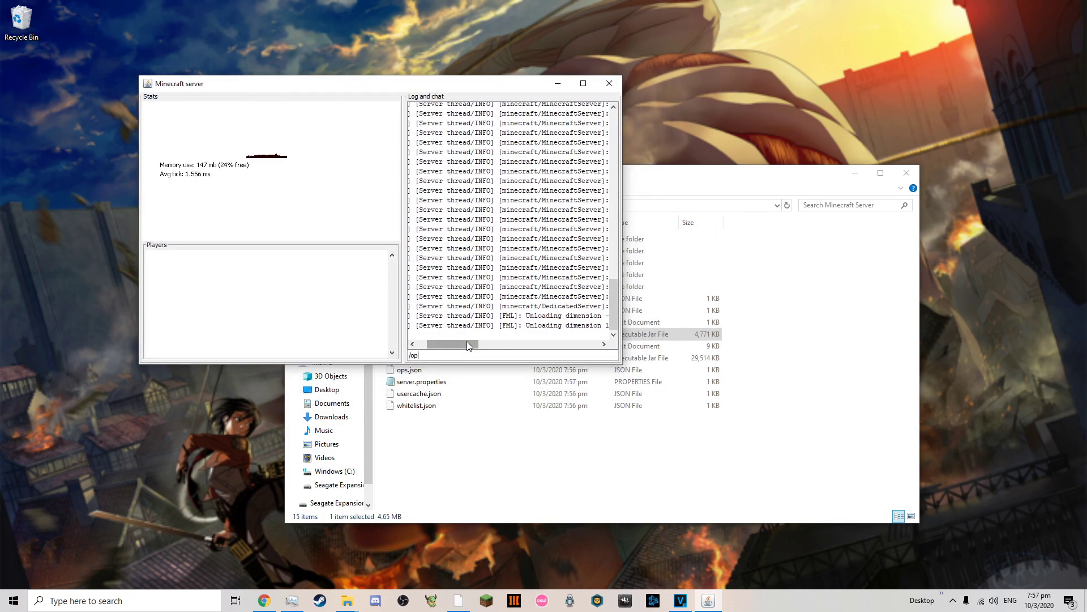
pyautogui.write(' Mira')
pyautogui.press('Return')
pyautogui.moveTo(453, 344); pyautogui.dragTo(478, 345)
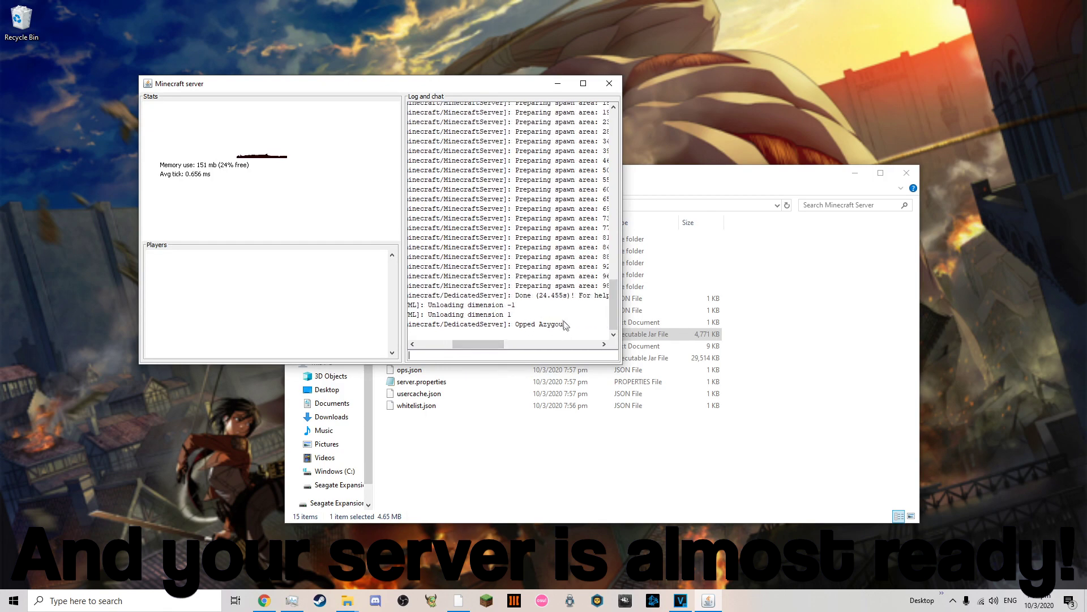
# Step: Ban the same player with the /ban command in the server console and close the server window
pyautogui.click(544, 354)
pyautogui.write('/ban')
pyautogui.press('Return')
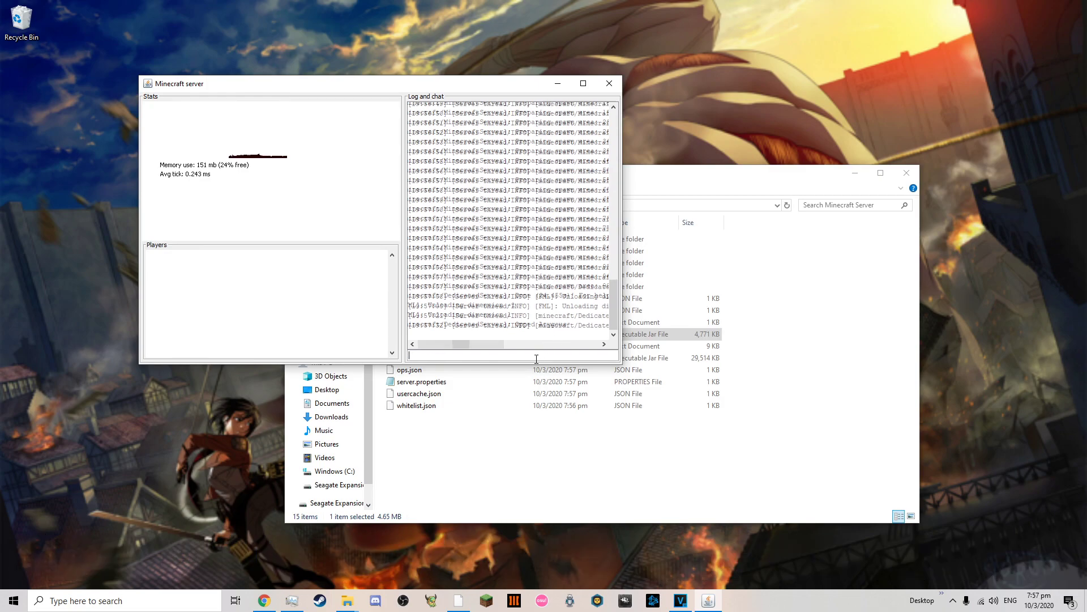
pyautogui.click(488, 344)
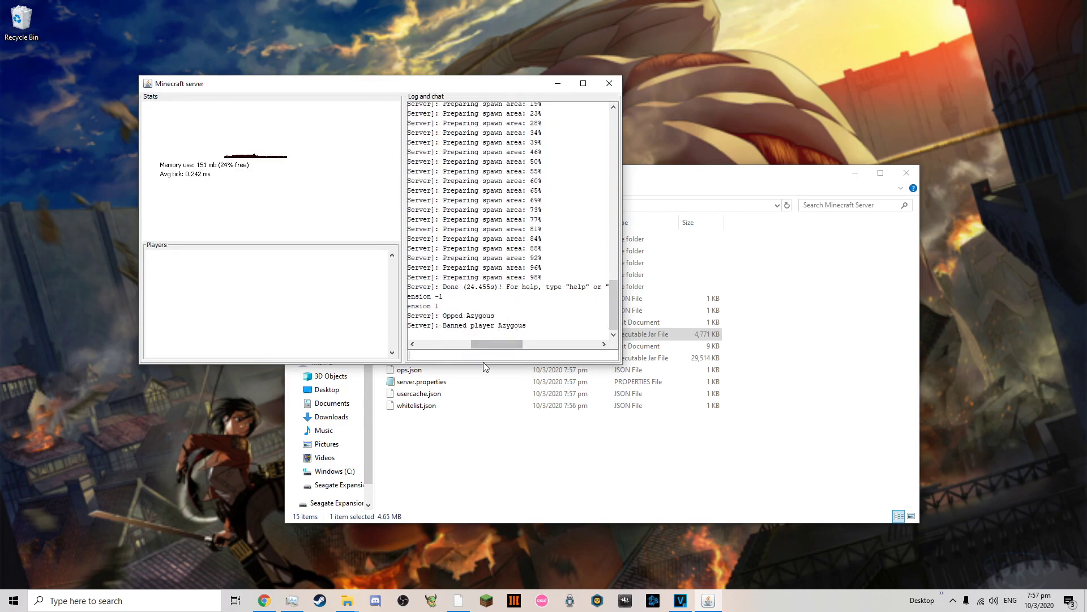
pyautogui.click(605, 88)
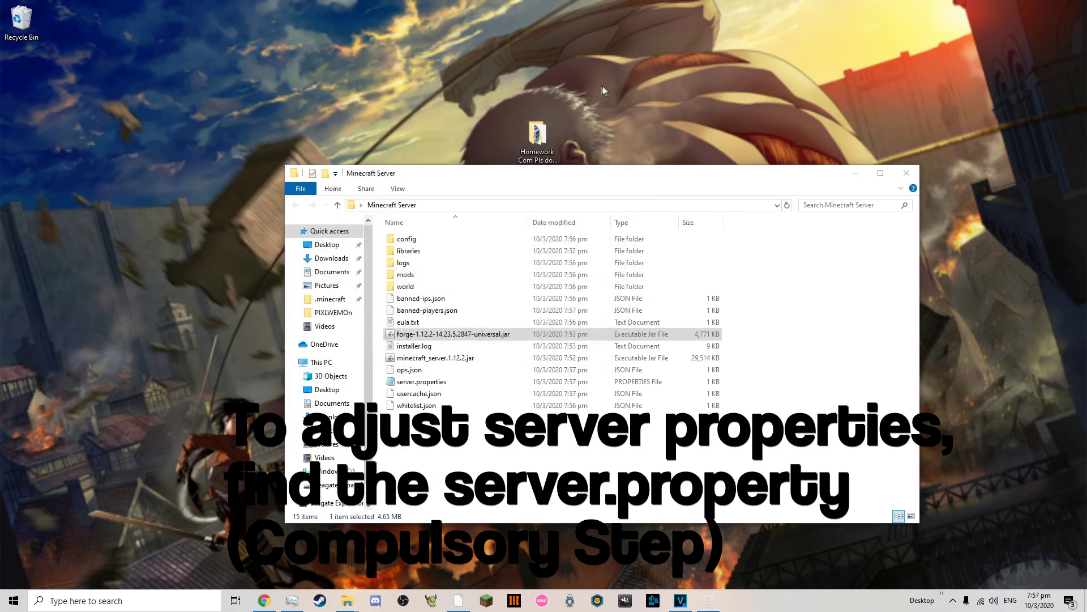
# Step: Open server.properties from the Minecraft Server folder in Notepad and reposition its window
pyautogui.moveTo(478, 192); pyautogui.dragTo(458, 153)
pyautogui.click(473, 244)
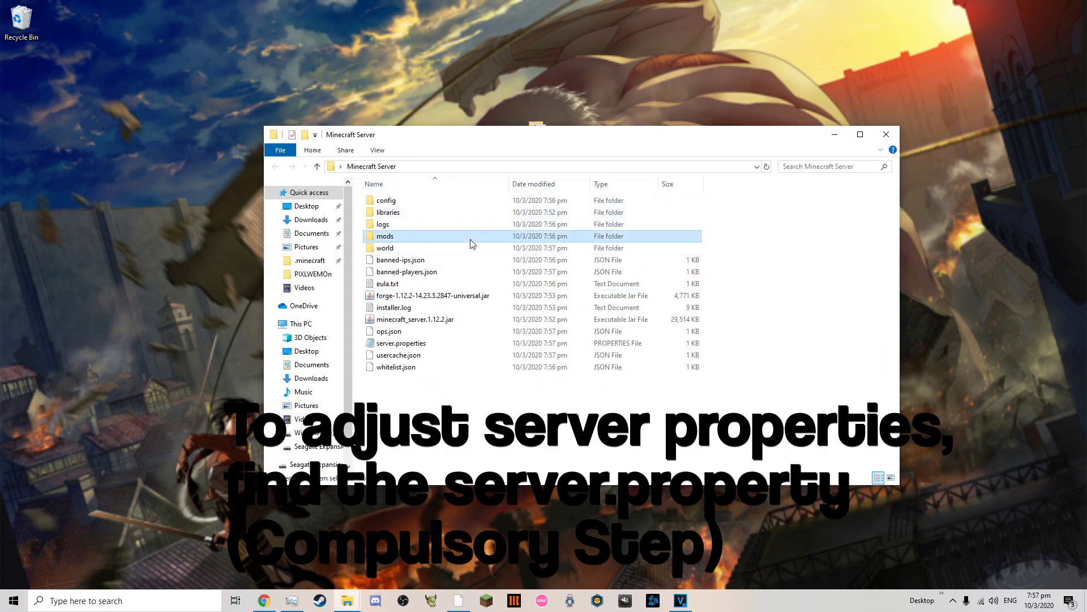
pyautogui.doubleClick(387, 343)
pyautogui.moveTo(437, 109); pyautogui.dragTo(358, 56)
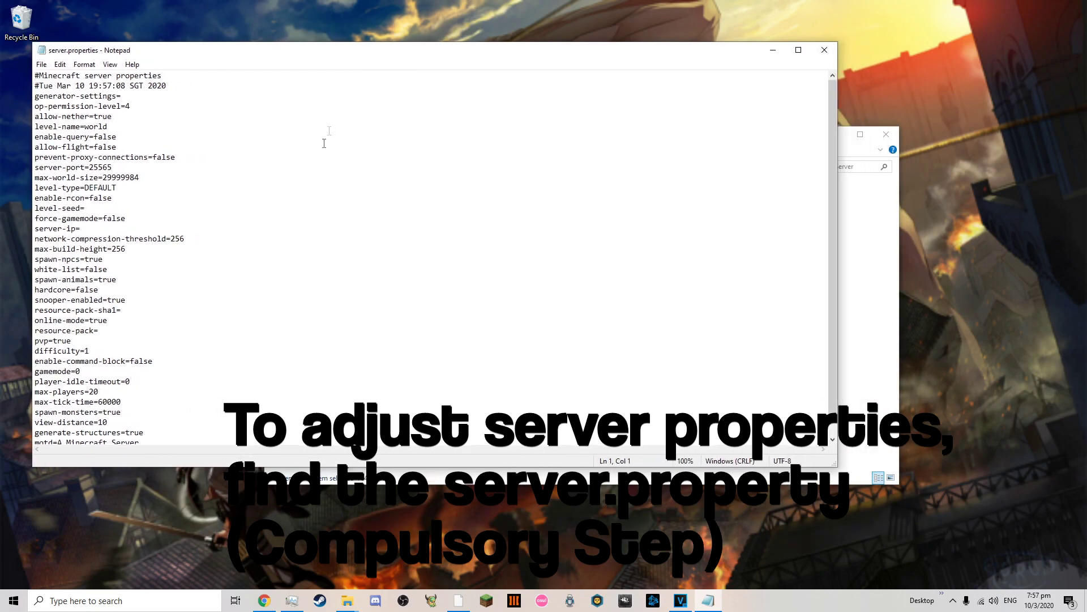
# Step: Open LogMeIn Hamachi, copy its own IPv4 address and paste it as the server-ip value in server.properties
pyautogui.click(171, 607)
pyautogui.write('ha')
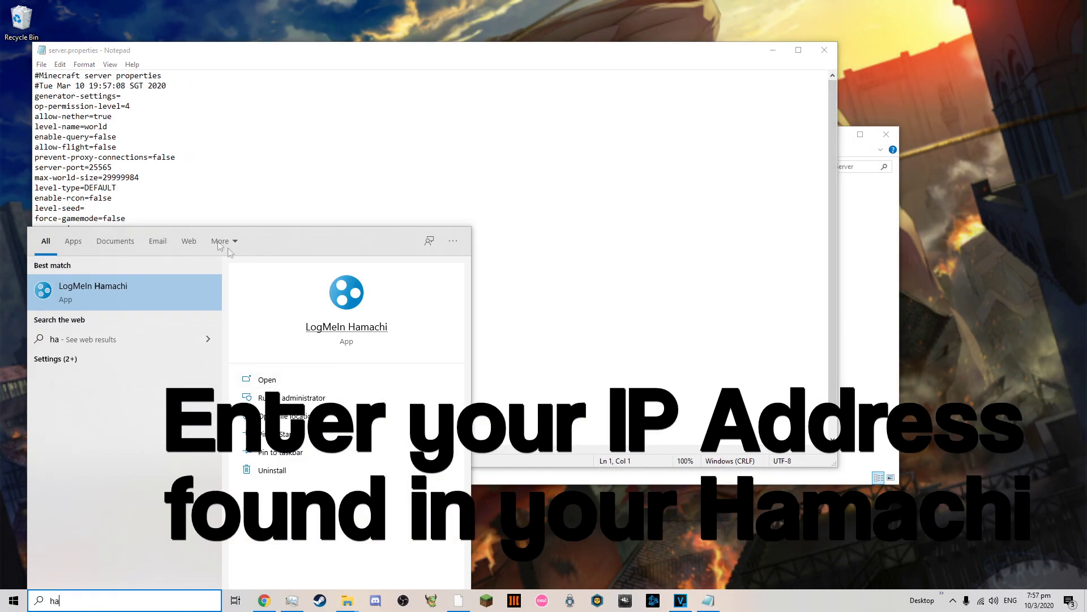
pyautogui.press('Return')
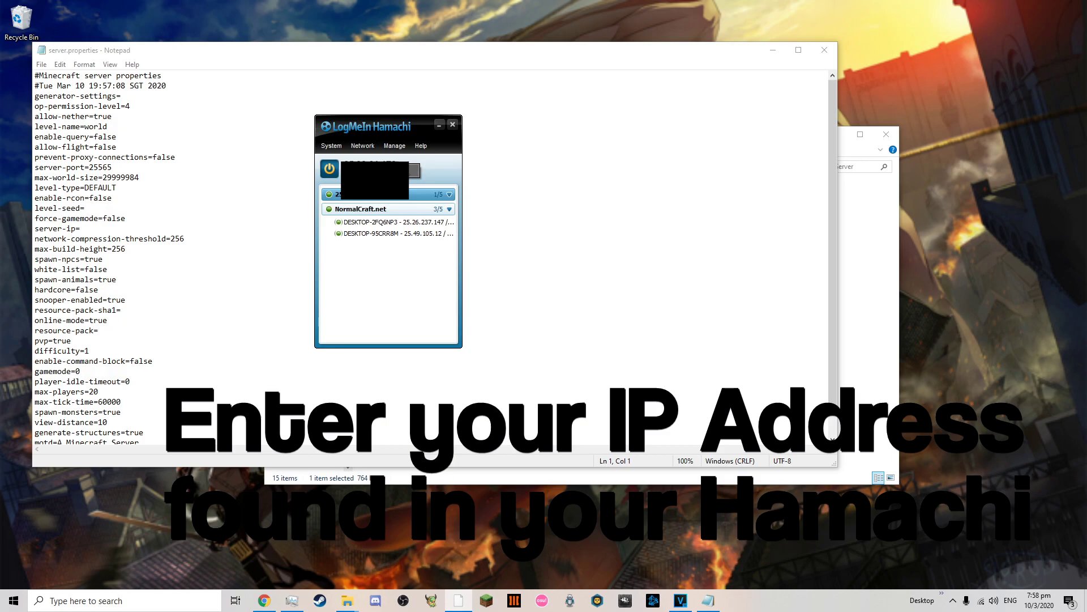
pyautogui.moveTo(463, 177)
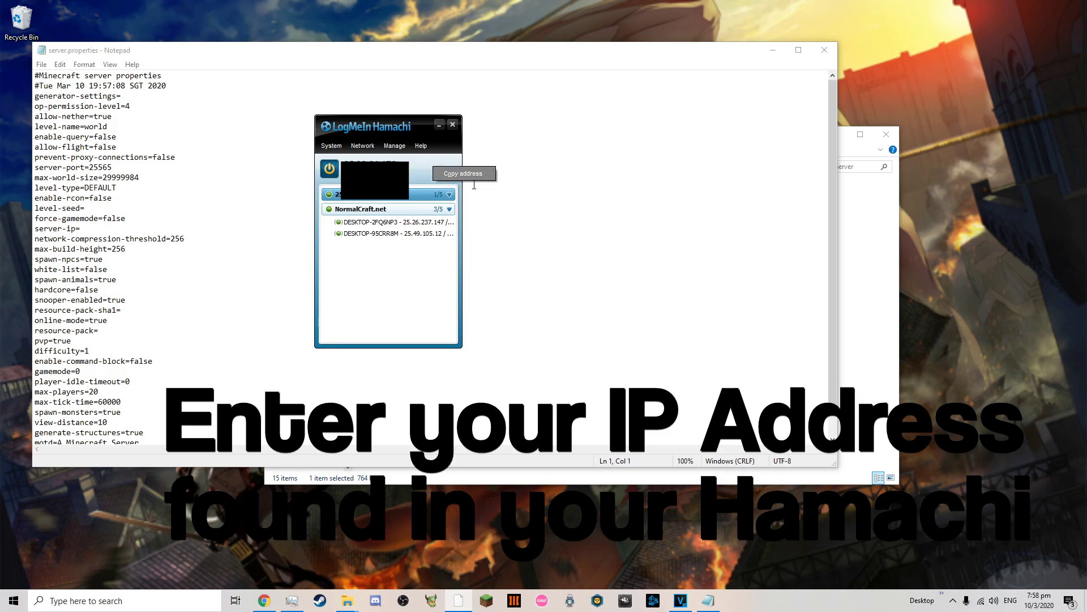
pyautogui.click(464, 173)
pyautogui.click(90, 229)
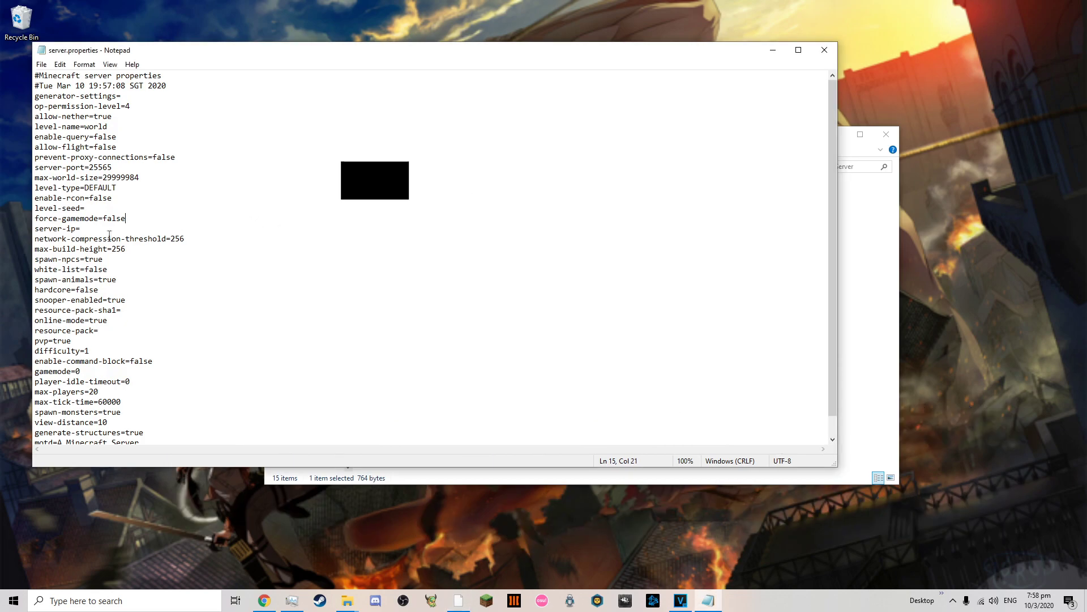
pyautogui.hotkey('ctrl', 'v')
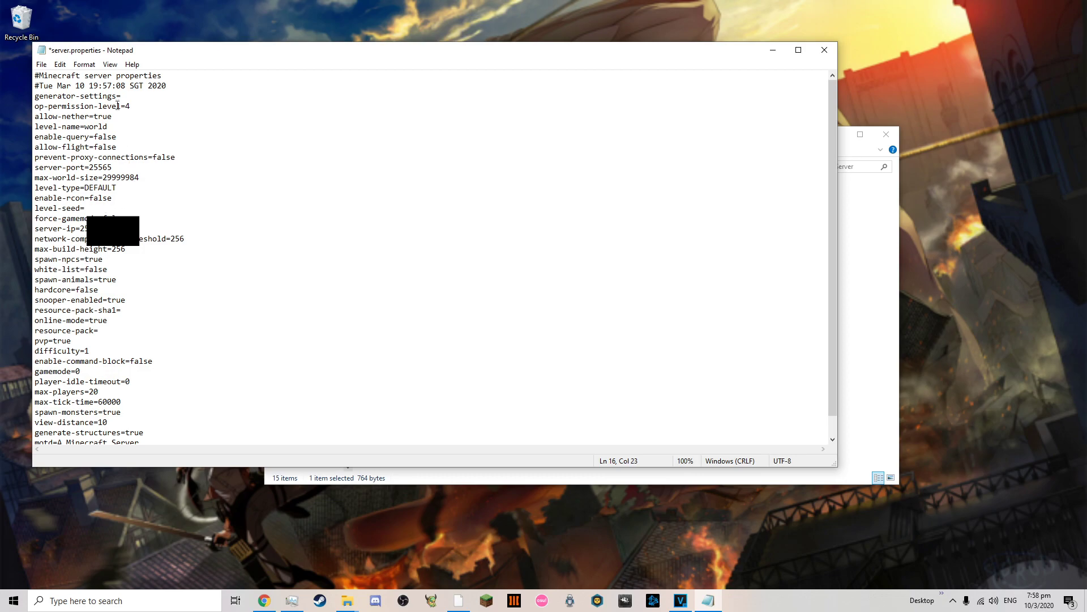
# Step: Set allow-flight to true and the motd to "This will pop-up below your server name." in server.properties
pyautogui.moveTo(120, 144); pyautogui.dragTo(91, 146)
pyautogui.write('truew')
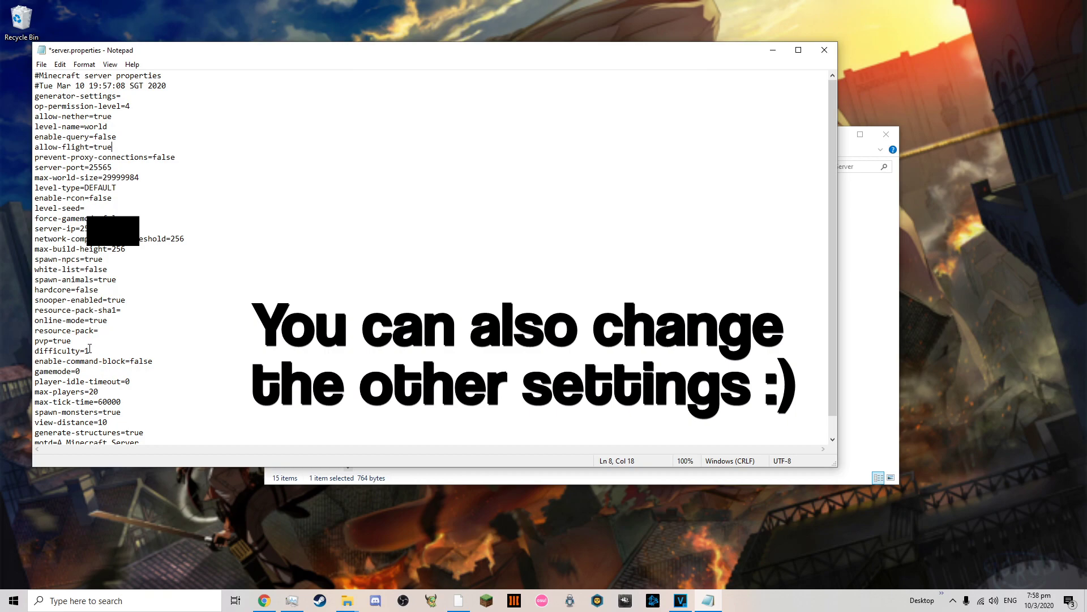
pyautogui.scroll(-1, 120, 391)
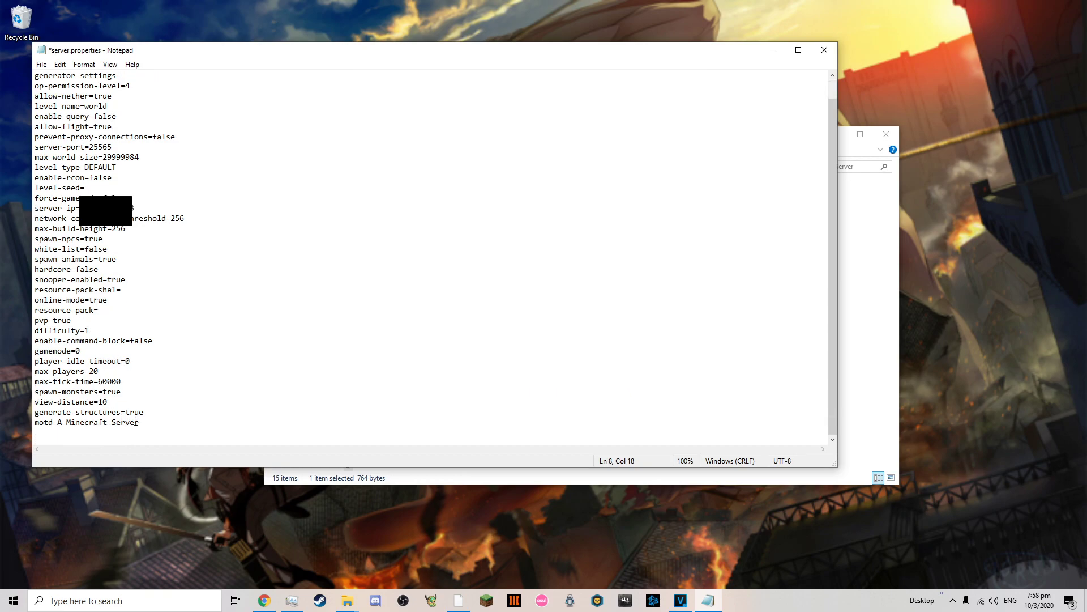
pyautogui.moveTo(139, 422); pyautogui.dragTo(60, 424)
pyautogui.write('This will pop-up below')
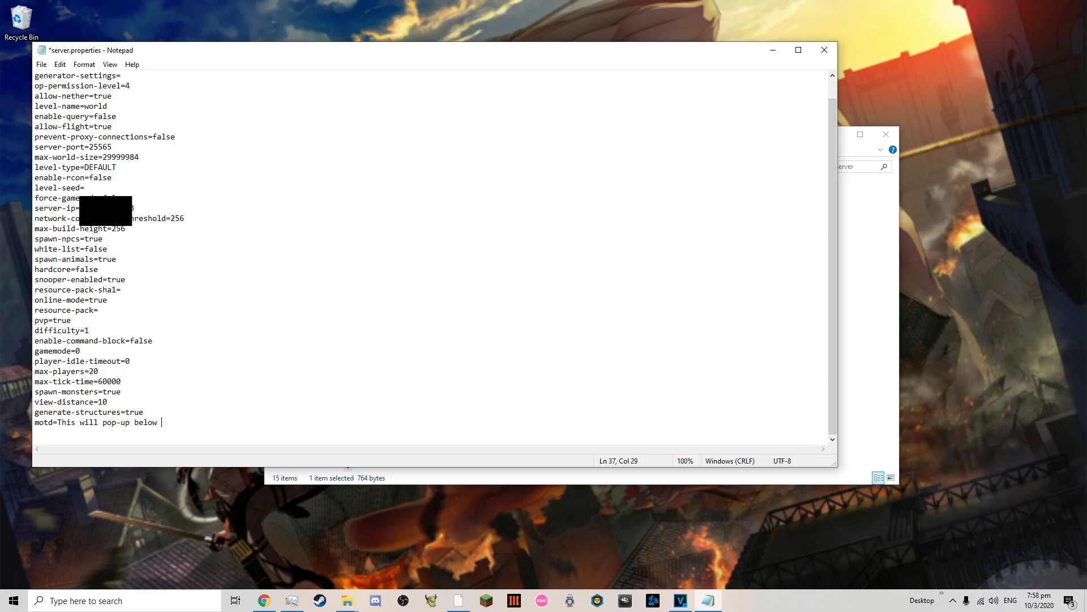
pyautogui.write('r ame.')
# Step: Set max-players to 100, then save and close server.properties
pyautogui.moveTo(101, 374); pyautogui.dragTo(91, 375)
pyautogui.click(623, 136)
pyautogui.click(825, 50)
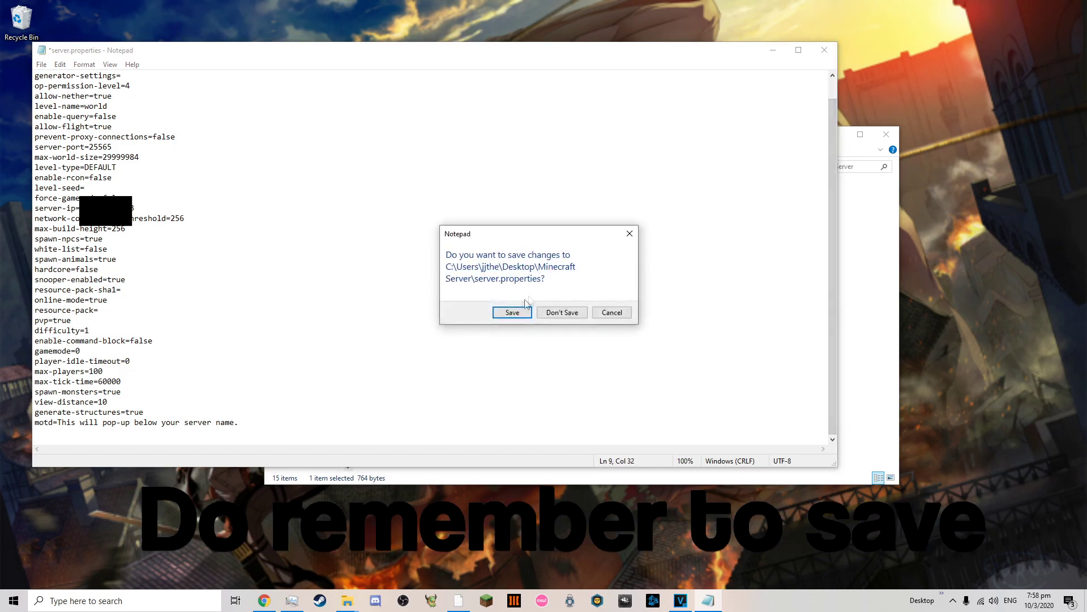
pyautogui.click(512, 312)
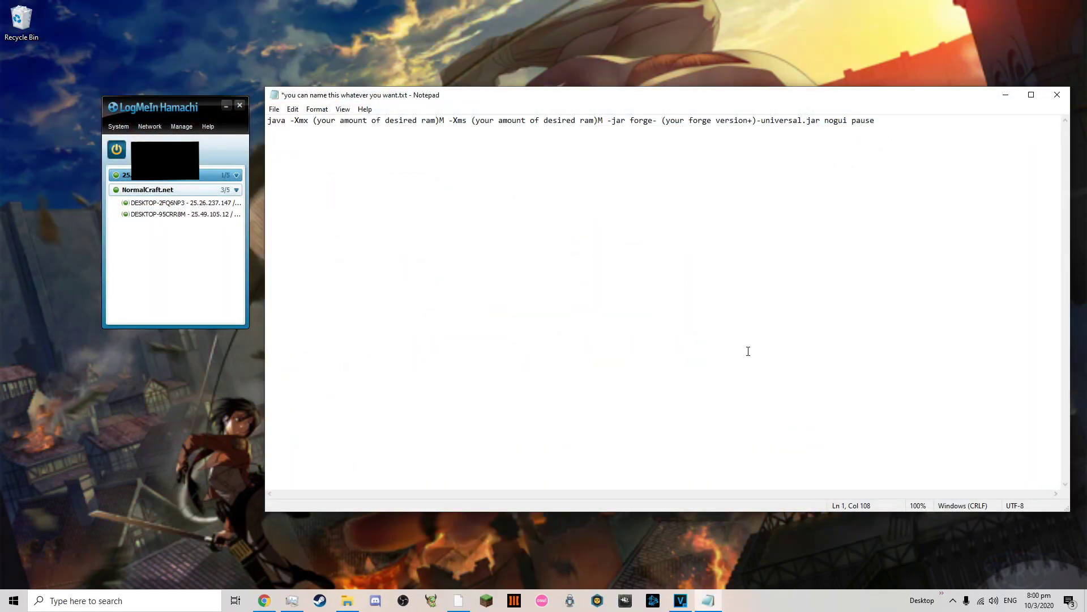
# Step: Remove the plus sign from the forge version placeholder in the launch command and arrange the text file beside the Minecraft Server folder
pyautogui.press('BackSpace')
pyautogui.moveTo(886, 125); pyautogui.dragTo(261, 160)
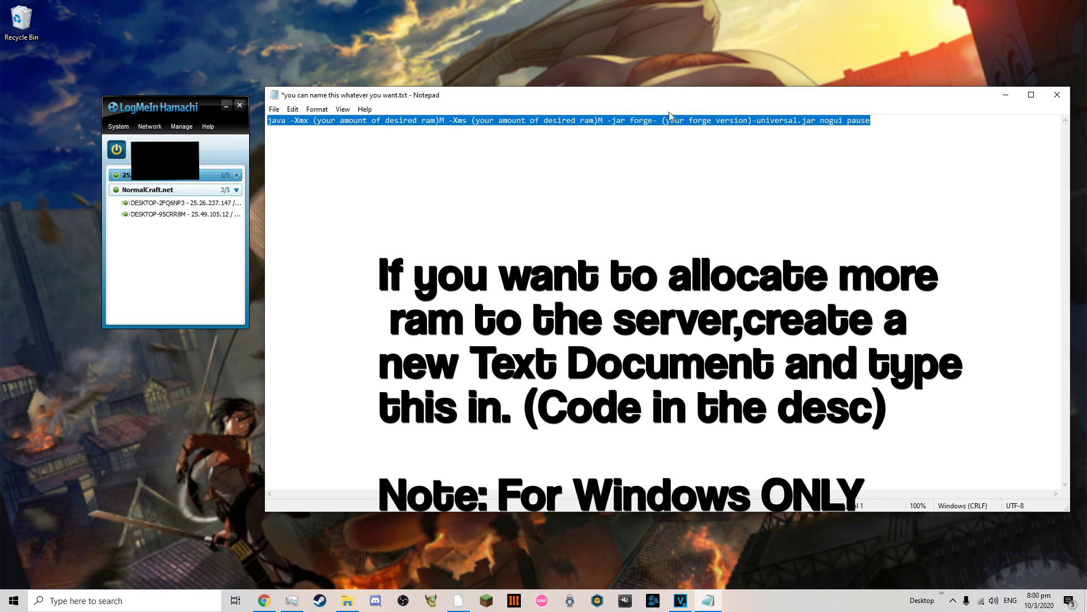
pyautogui.moveTo(970, 95); pyautogui.dragTo(766, 88)
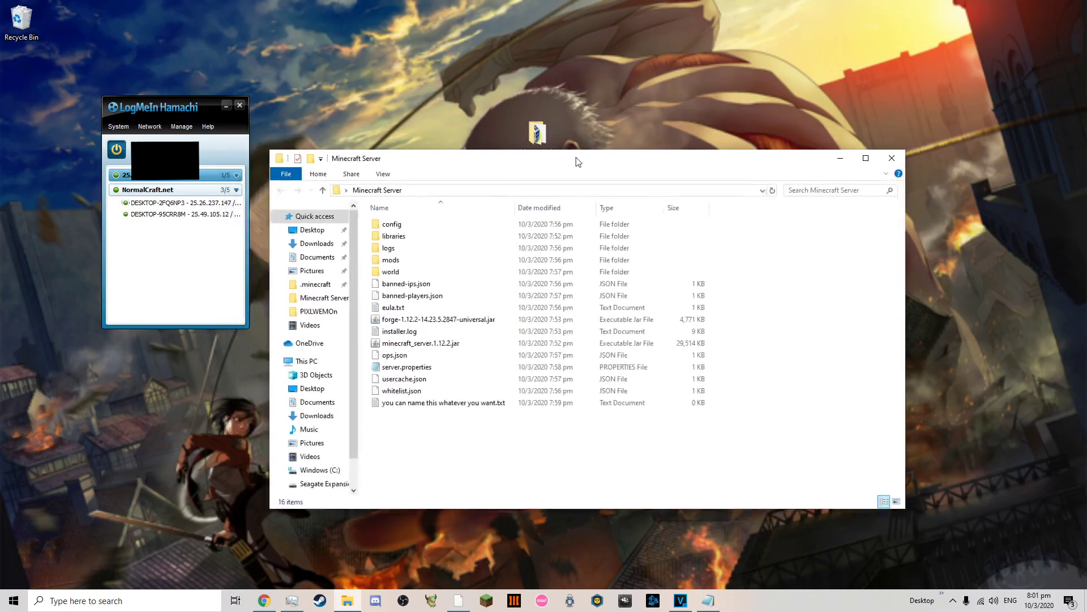
pyautogui.moveTo(577, 162); pyautogui.dragTo(994, 113)
pyautogui.click(708, 600)
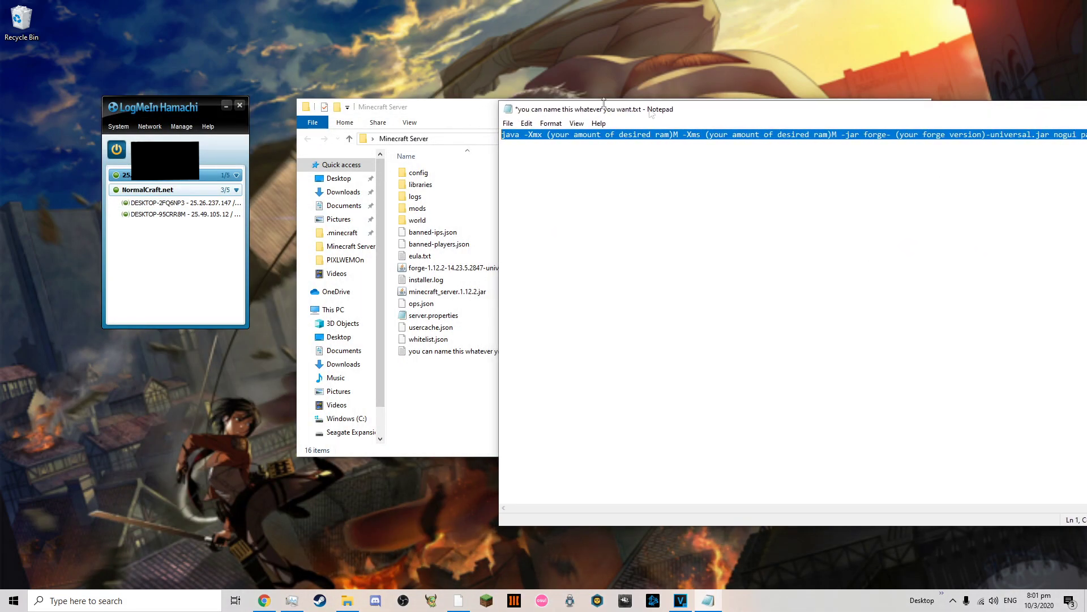
pyautogui.moveTo(449, 111); pyautogui.dragTo(332, 101)
pyautogui.hotkey('alt', 'Tab')
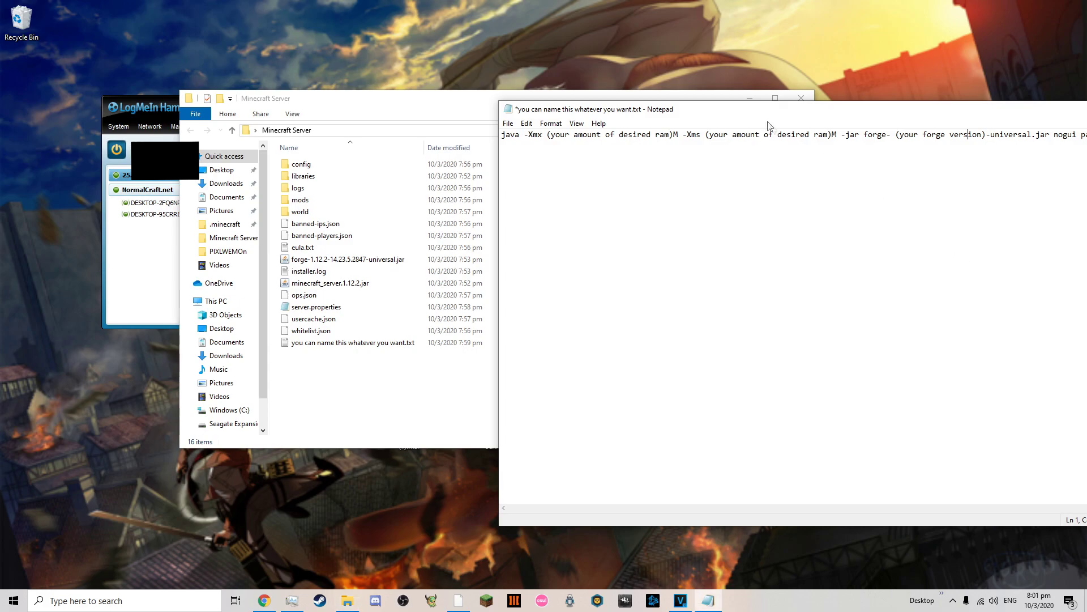
pyautogui.moveTo(748, 114); pyautogui.dragTo(755, 106)
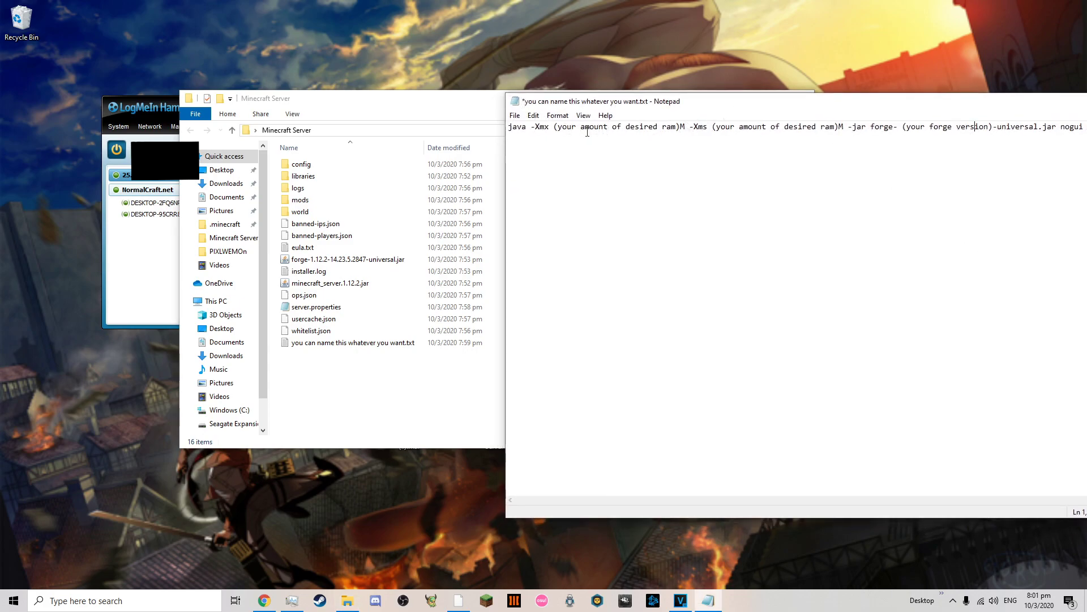
pyautogui.click(979, 126)
pyautogui.press('BackSpace')
pyautogui.moveTo(554, 127); pyautogui.dragTo(679, 130)
pyautogui.press('BackSpace')
pyautogui.press('BackSpace')
pyautogui.press('BackSpace')
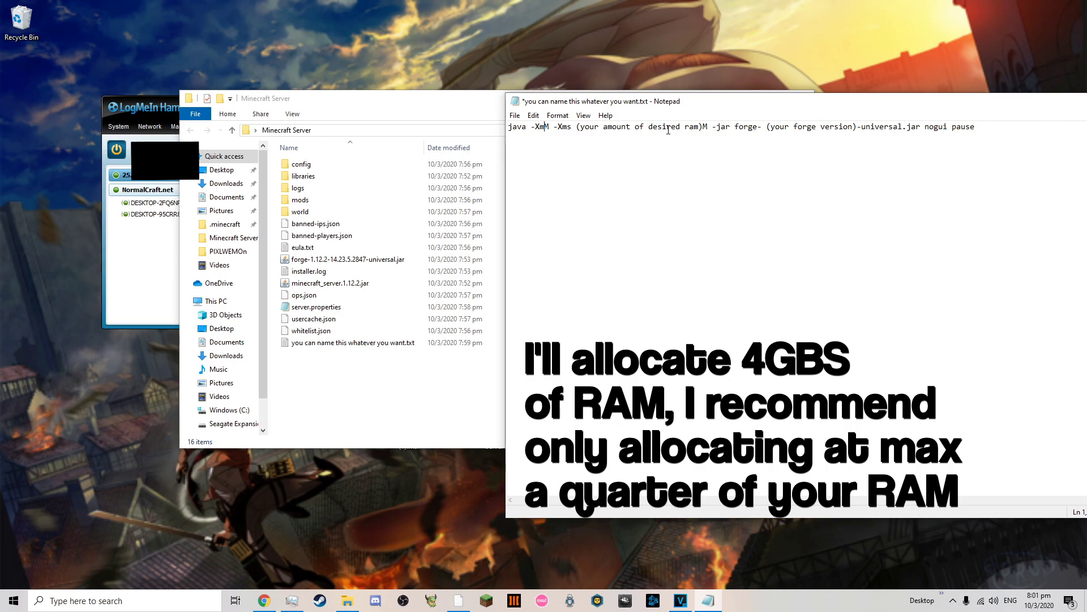
pyautogui.hotkey('ctrl', 'z')
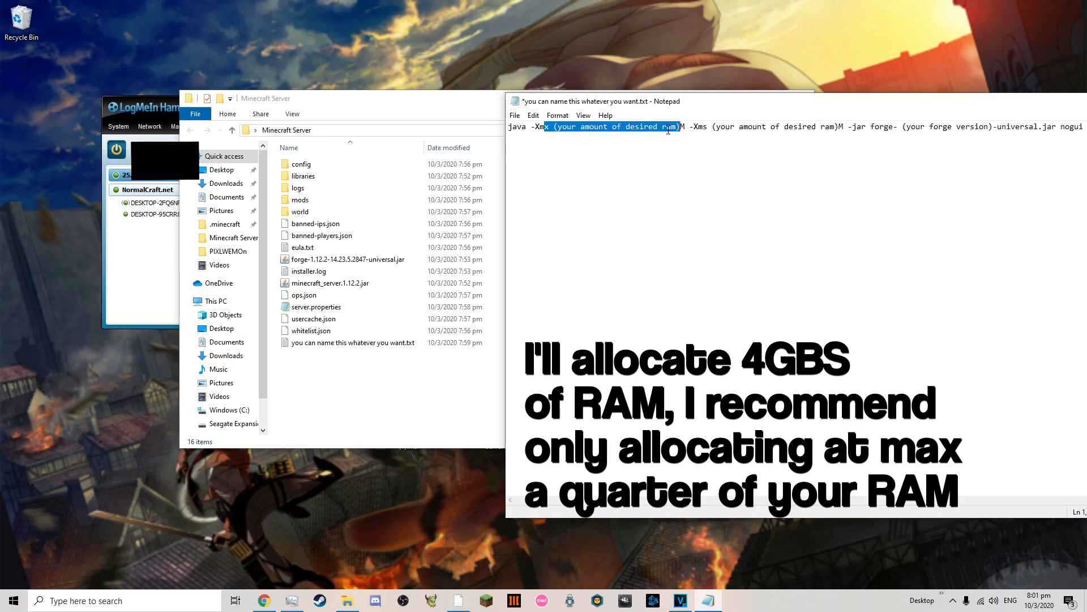
# Step: Replace the desired RAM placeholder after -Xmx with 4096, leaving no space before the value
pyautogui.moveTo(681, 127); pyautogui.dragTo(558, 127)
pyautogui.press('BackSpace')
pyautogui.press('BackSpace')
pyautogui.press('BackSpace')
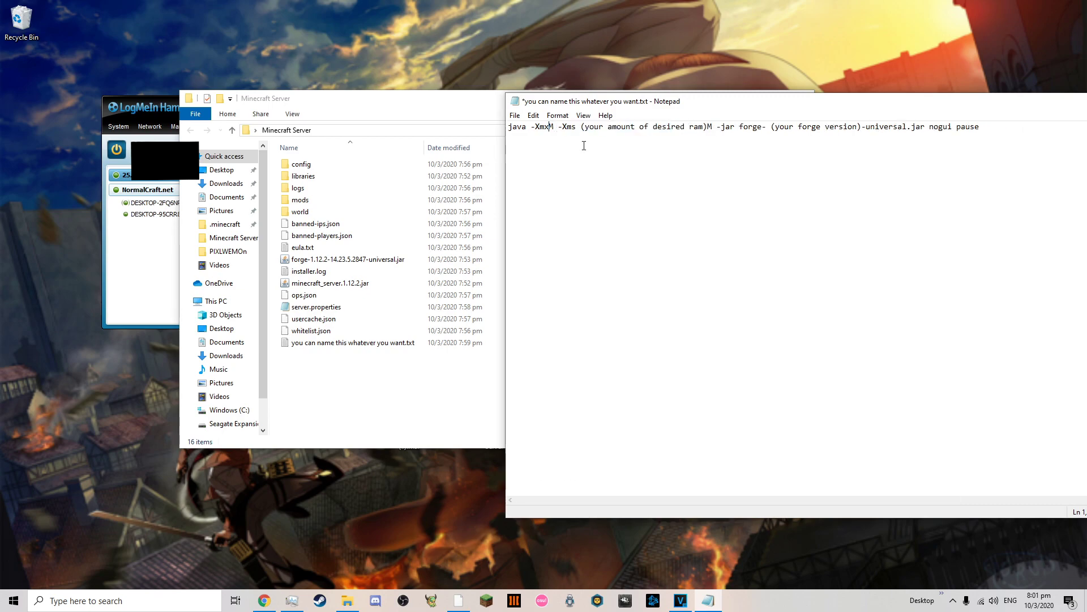
pyautogui.write('4096')
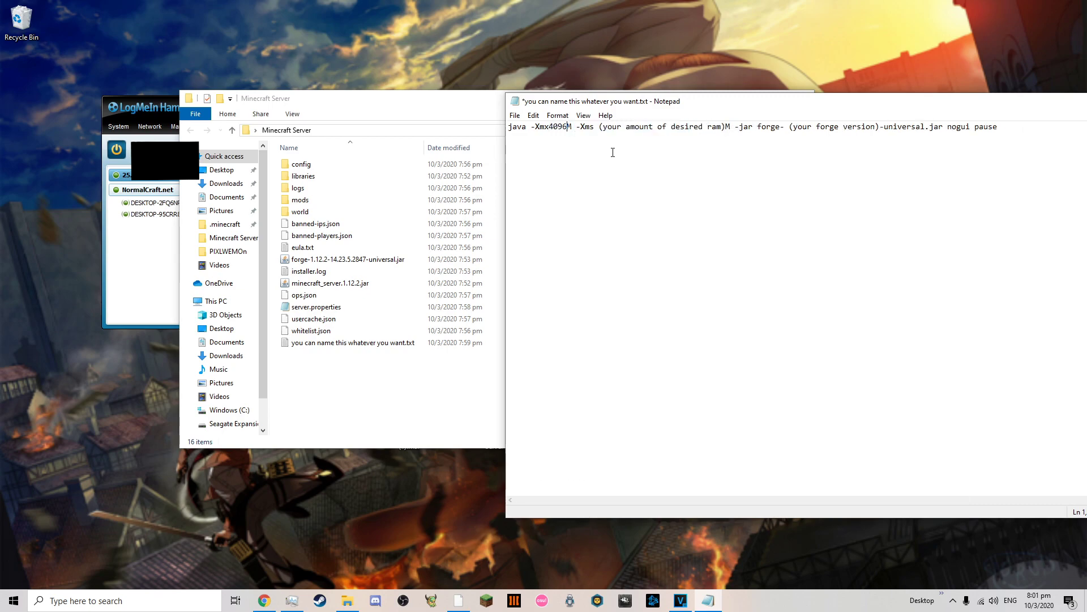
# Step: Replace the desired RAM placeholder after -Xms with 4096 so the option reads -Xms4096M
pyautogui.moveTo(609, 127); pyautogui.dragTo(719, 138)
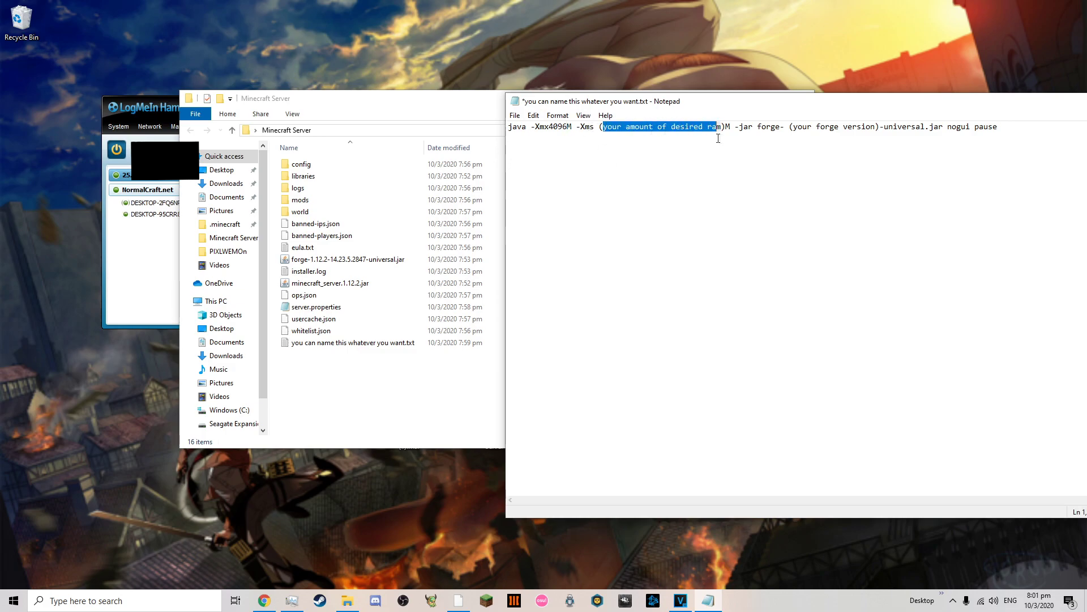
pyautogui.press('BackSpace')
pyautogui.press('Delete')
pyautogui.press('BackSpace')
pyautogui.press('BackSpace')
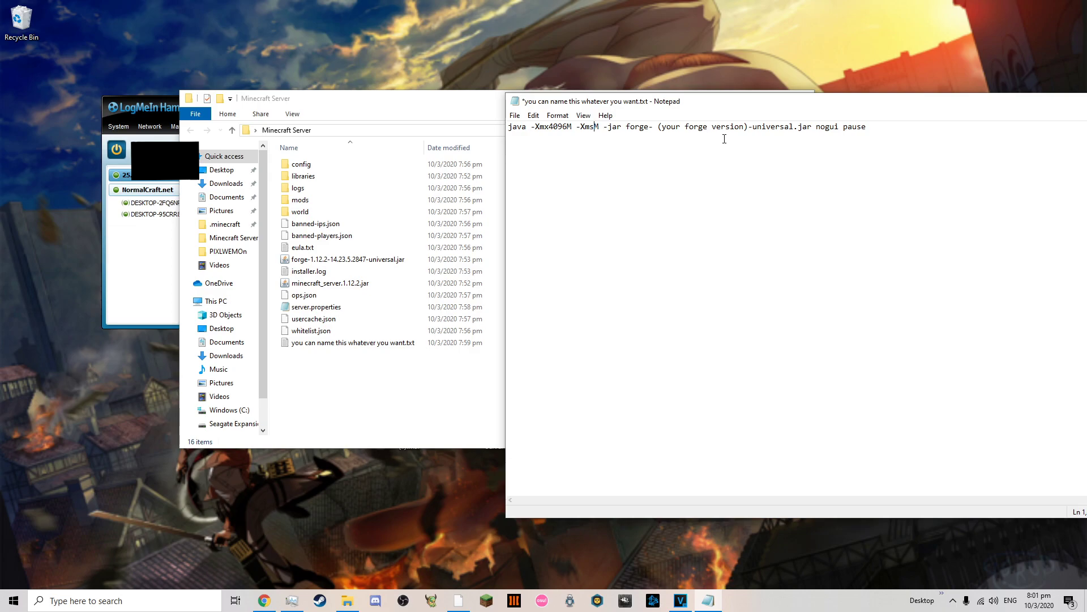
pyautogui.write('4096')
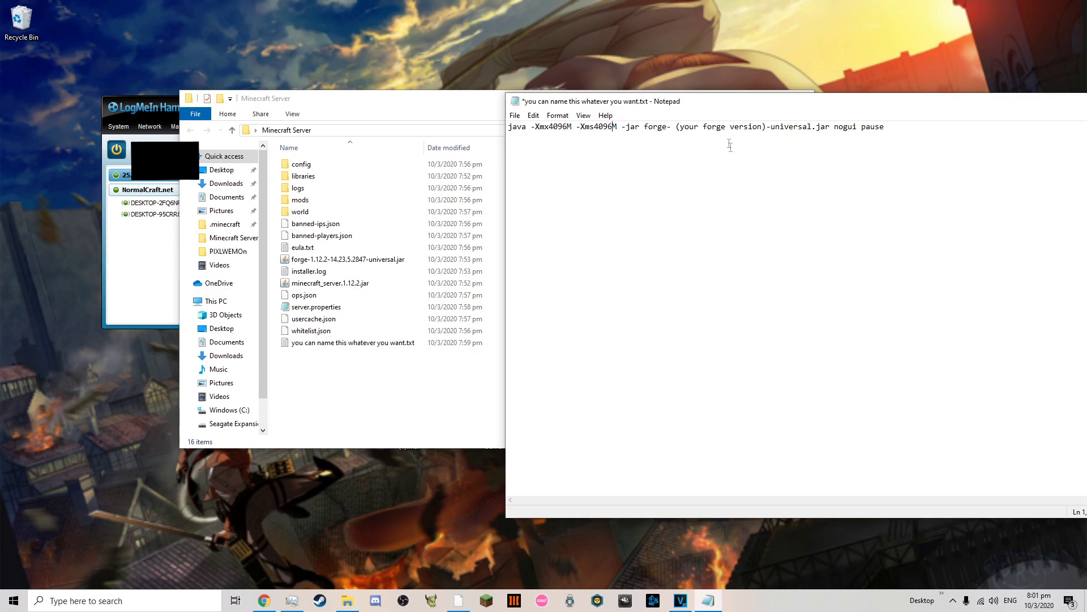
# Step: Copy the Forge jar's file name from the Minecraft Server folder and paste forge-1.12.2-14.23.5.2847-universal over the placeholder name in the launch command
pyautogui.moveTo(687, 126); pyautogui.dragTo(765, 128)
pyautogui.click(340, 283)
pyautogui.click(357, 259)
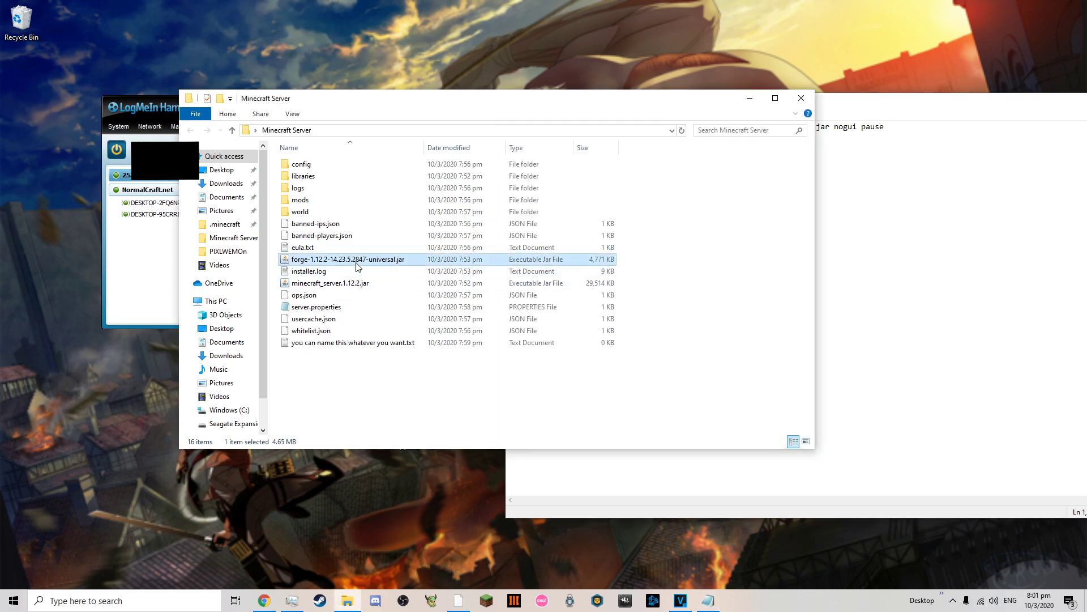
pyautogui.rightClick(367, 266)
pyautogui.click(406, 512)
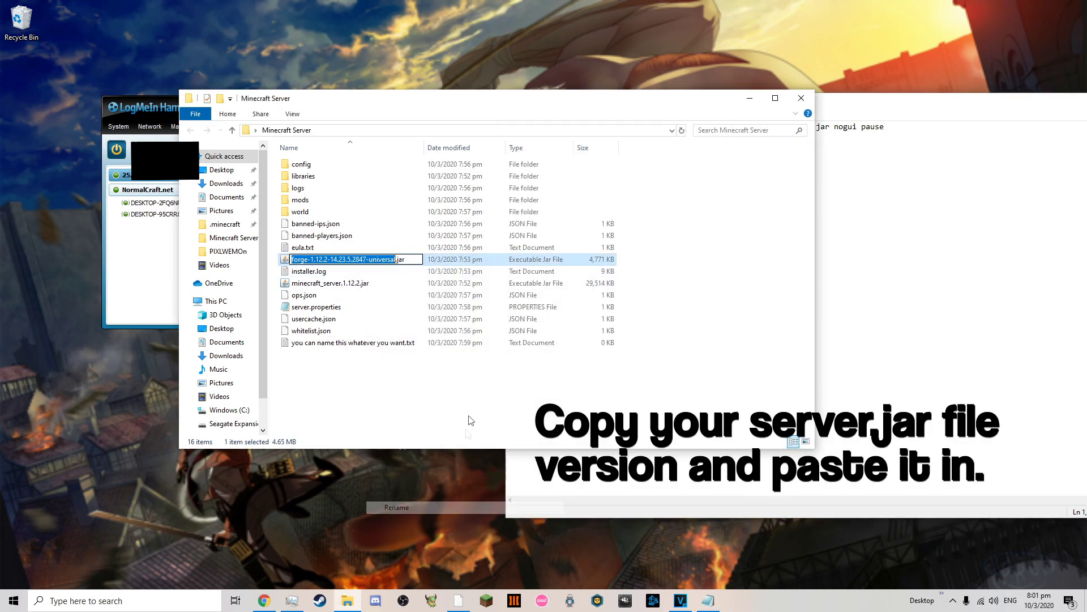
pyautogui.click(884, 169)
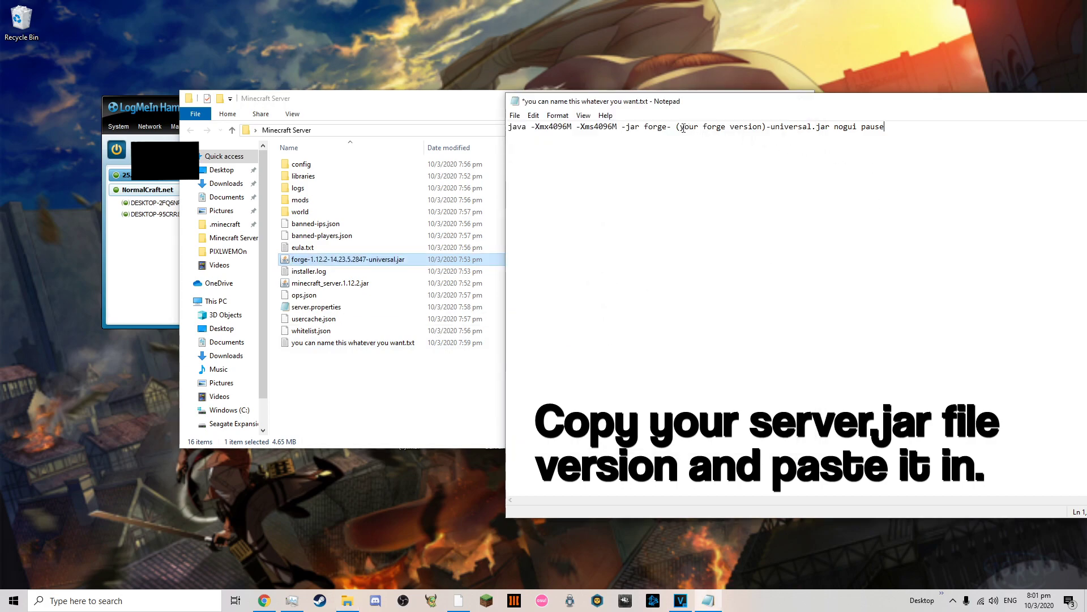
pyautogui.moveTo(646, 131); pyautogui.dragTo(817, 131)
pyautogui.hotkey('ctrl', 'v')
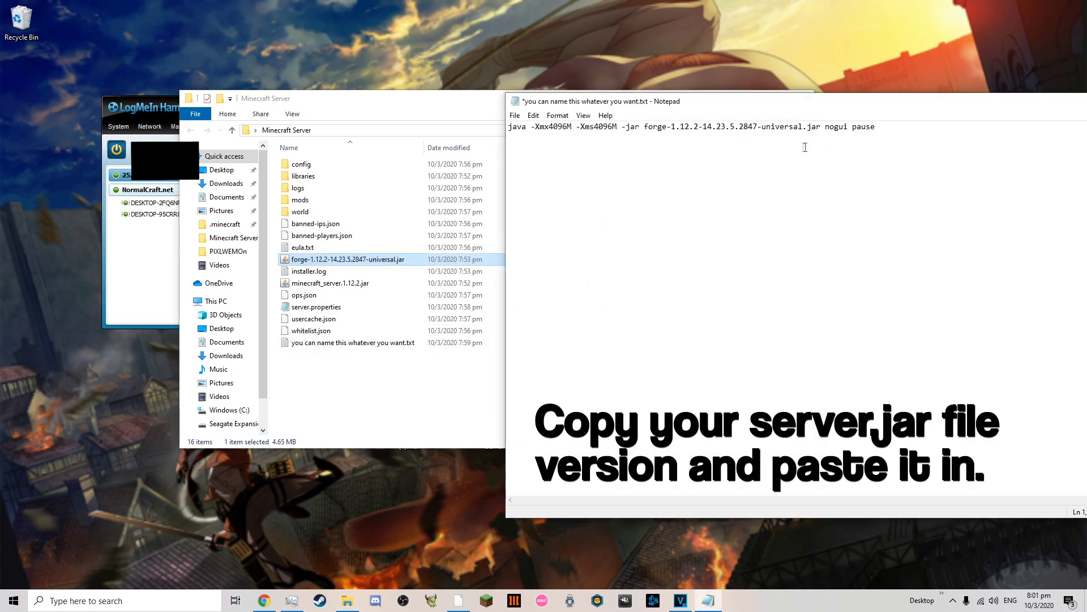
# Step: Save the launch command to "you can name this whatever you want.txt" and close the file
pyautogui.moveTo(895, 111); pyautogui.dragTo(562, 118)
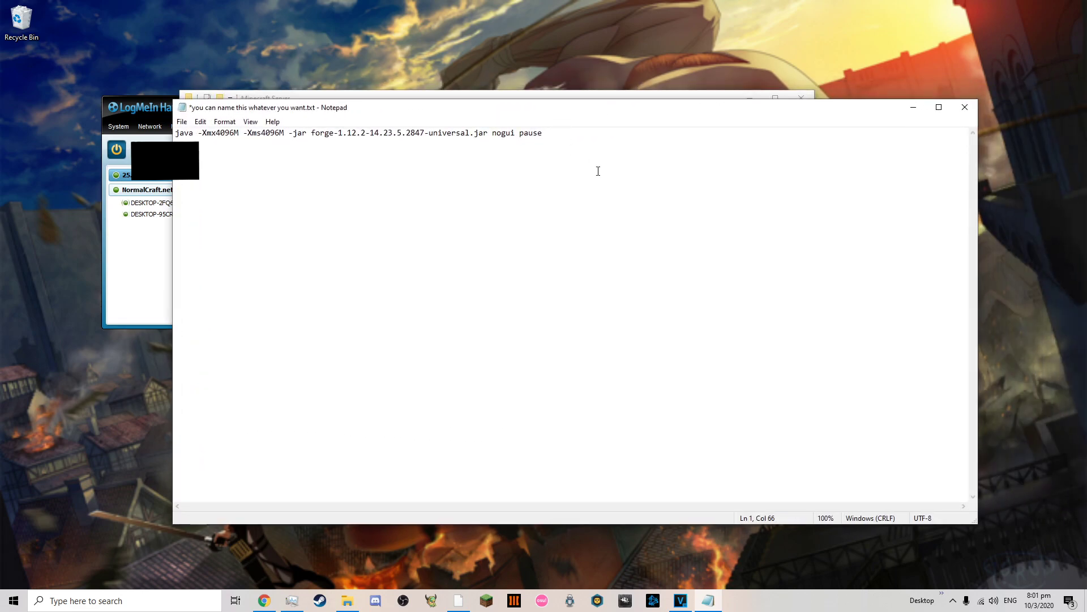
pyautogui.click(965, 107)
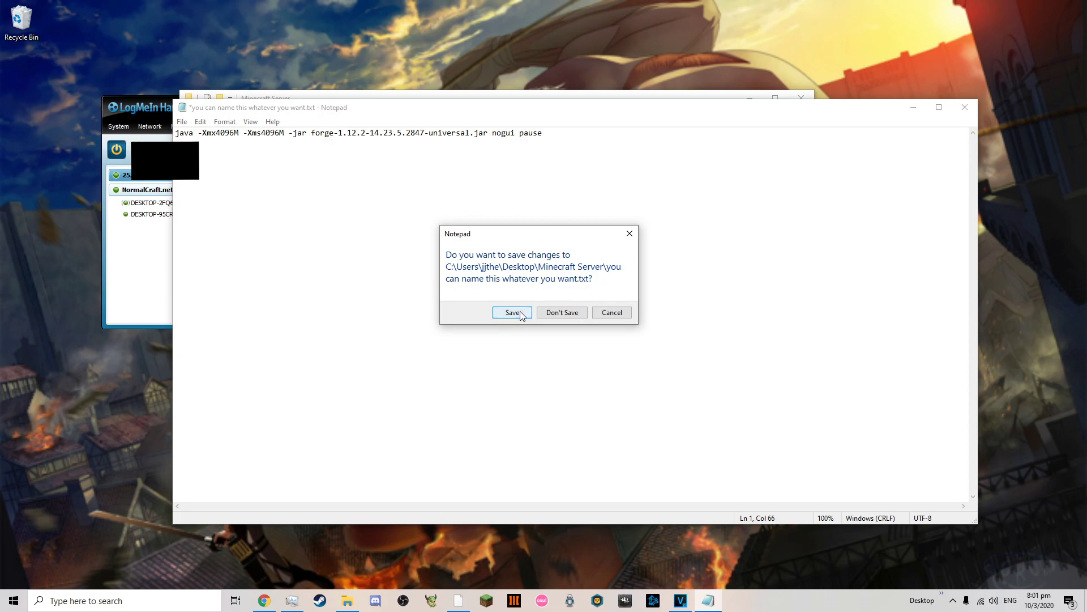
pyautogui.click(521, 315)
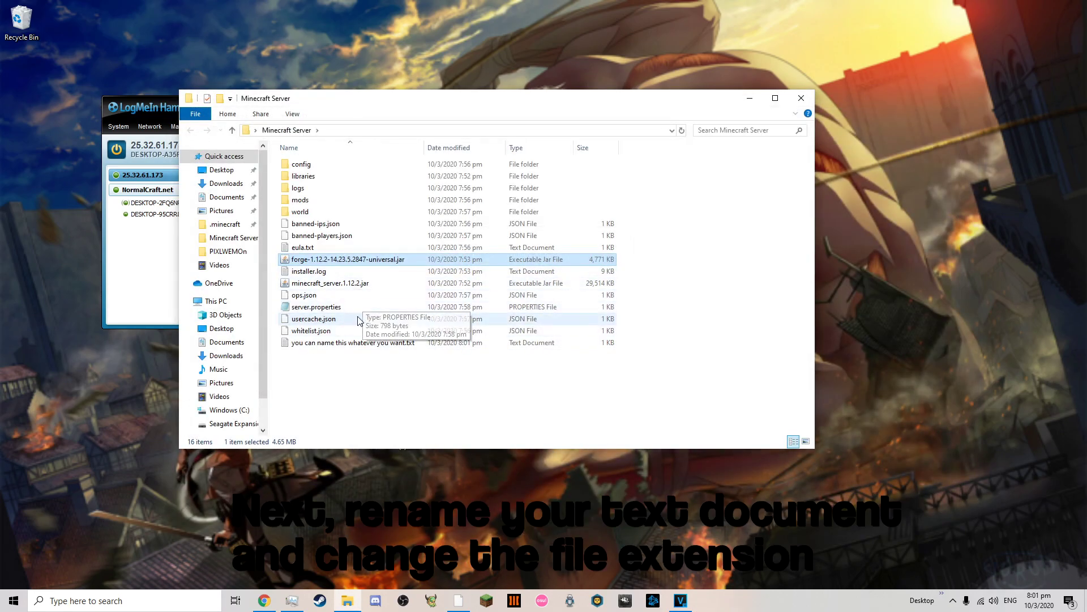
# Step: Rename the launch text file to "you can name this whatever you want.bat" and accept the extension change
pyautogui.rightClick(345, 342)
pyautogui.click(410, 316)
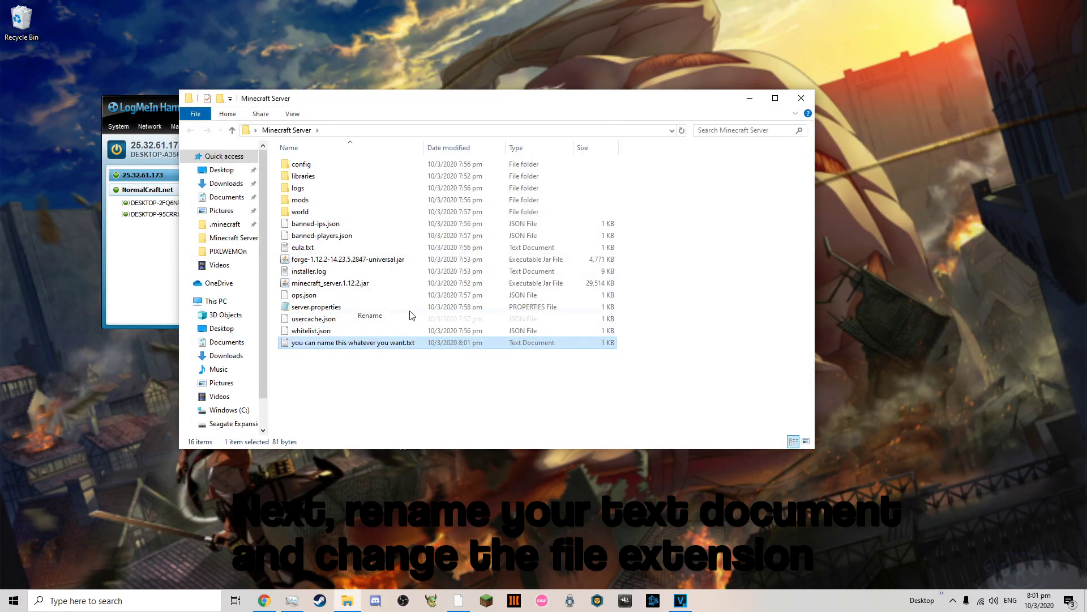
pyautogui.click(427, 341)
pyautogui.press('BackSpace')
pyautogui.press('BackSpace')
pyautogui.press('BackSpace')
pyautogui.write('bat')
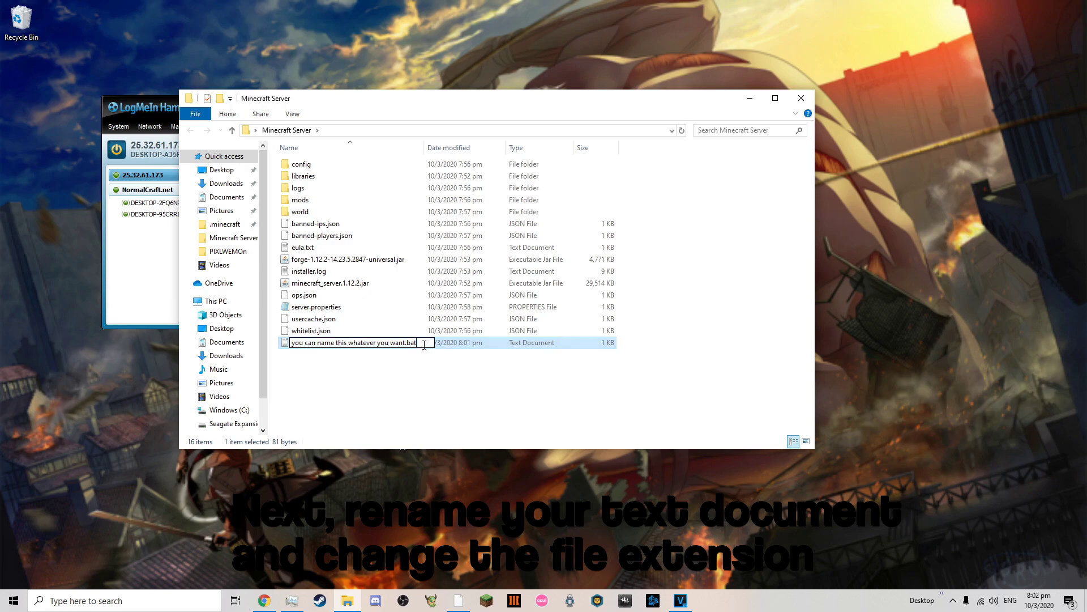
pyautogui.click(440, 356)
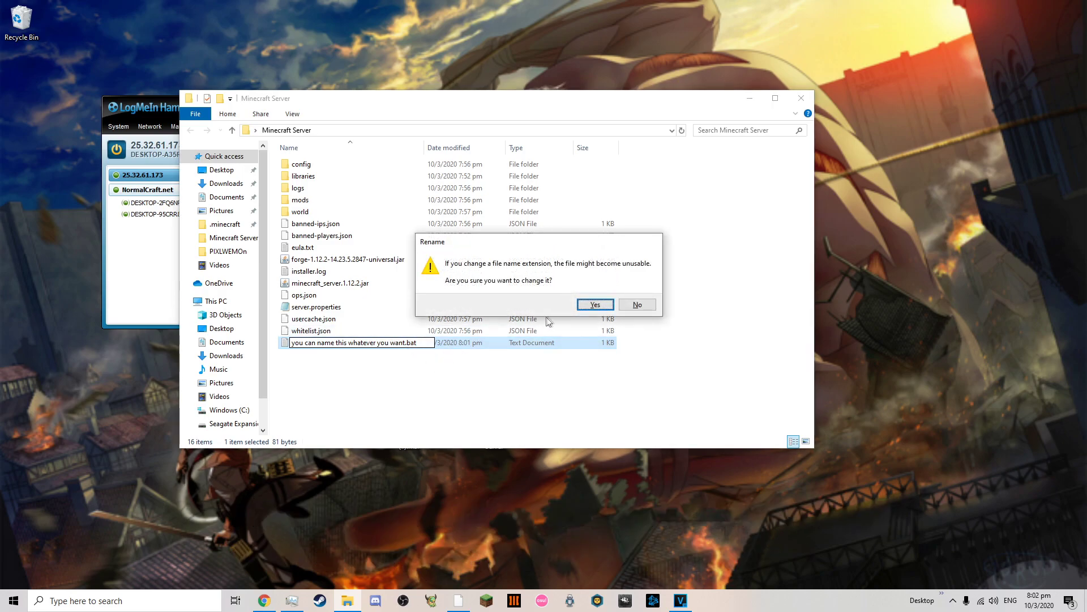
pyautogui.click(586, 308)
# Step: Run the renamed batch file to start the server, reposition its console window and follow the startup log
pyautogui.doubleClick(476, 342)
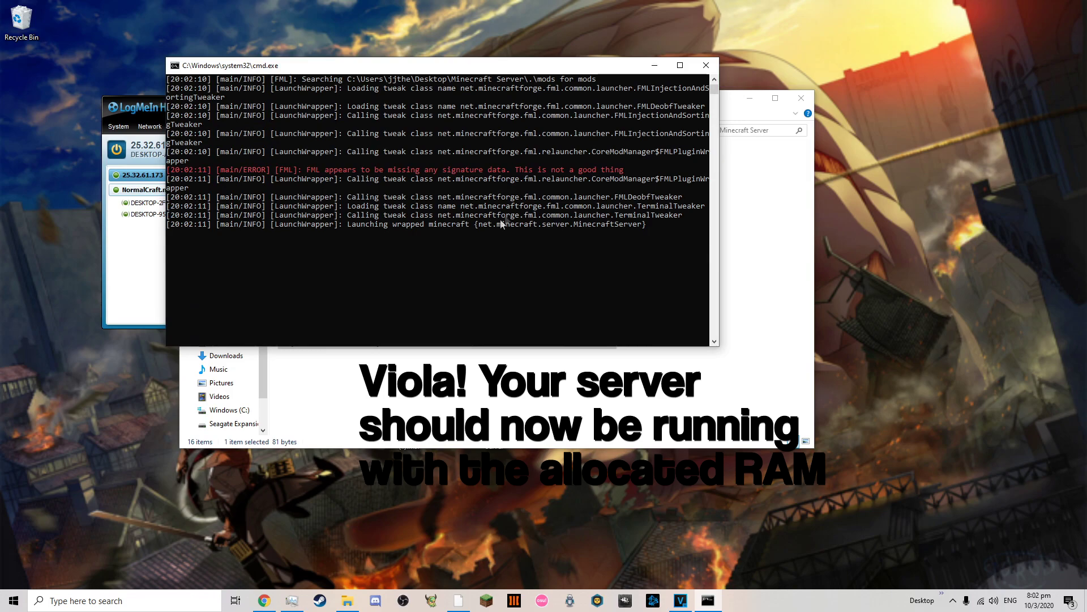
pyautogui.moveTo(510, 68); pyautogui.dragTo(704, 73)
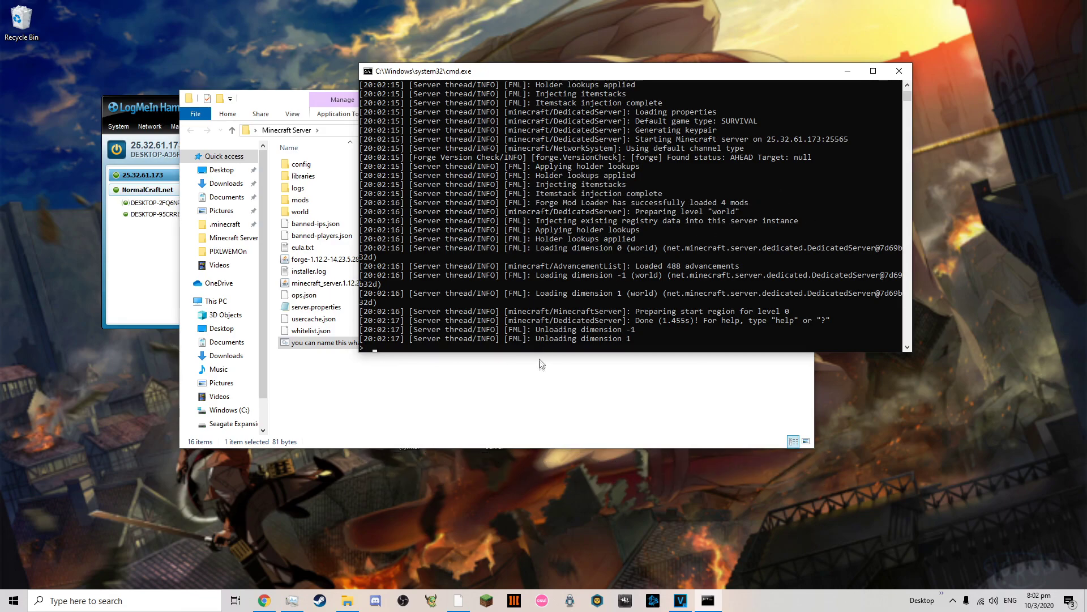
pyautogui.scroll(-2, 615, 306)
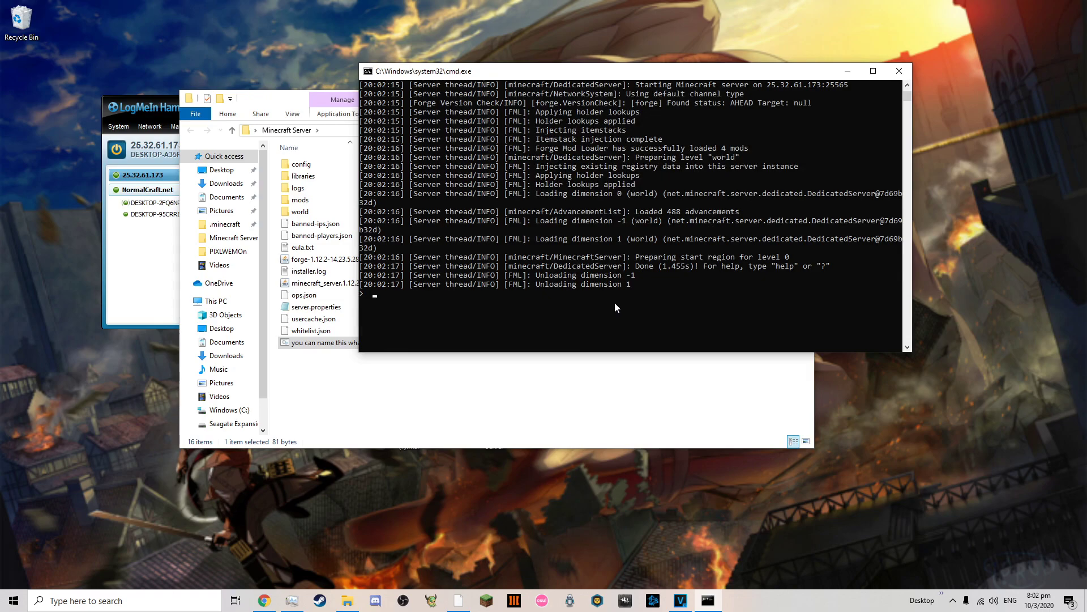